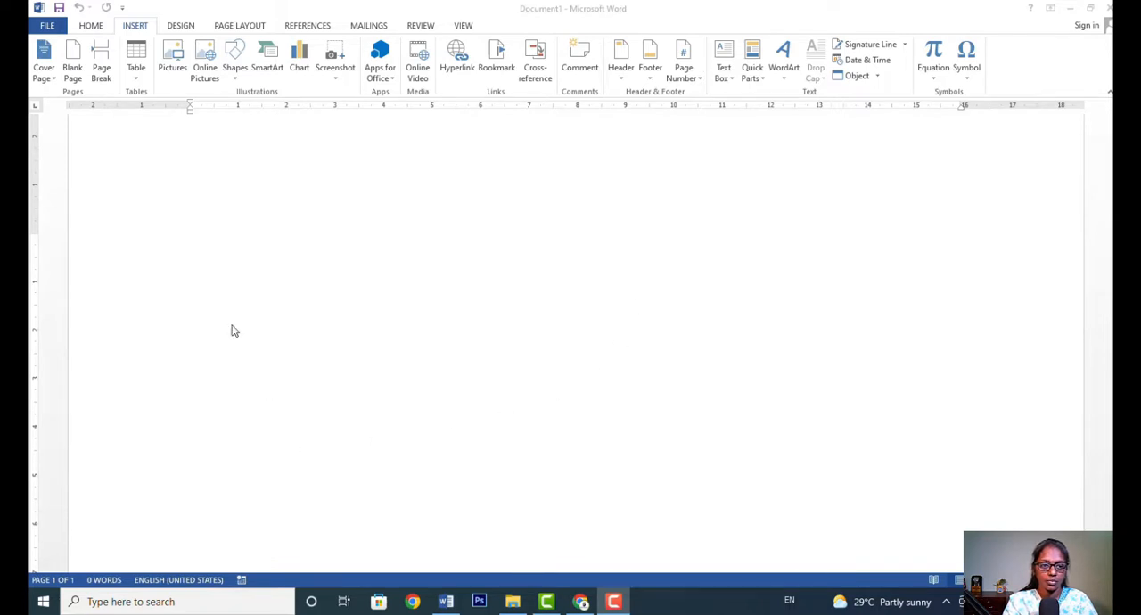
Insert a header using the built-in Blank (Three Columns) layout.
left_click(339, 306)
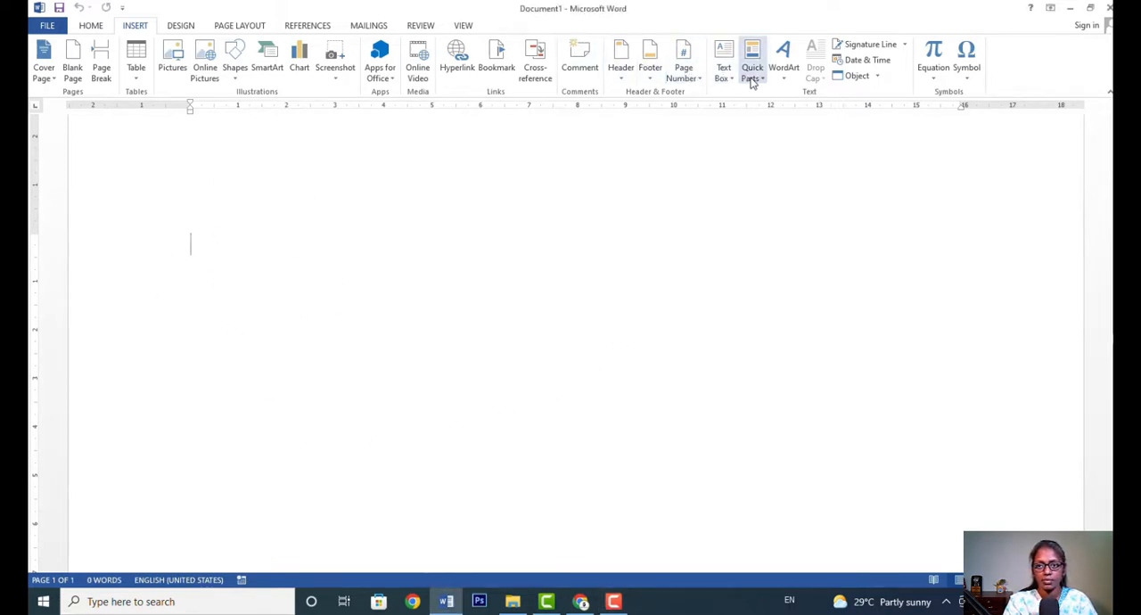
left_click(627, 79)
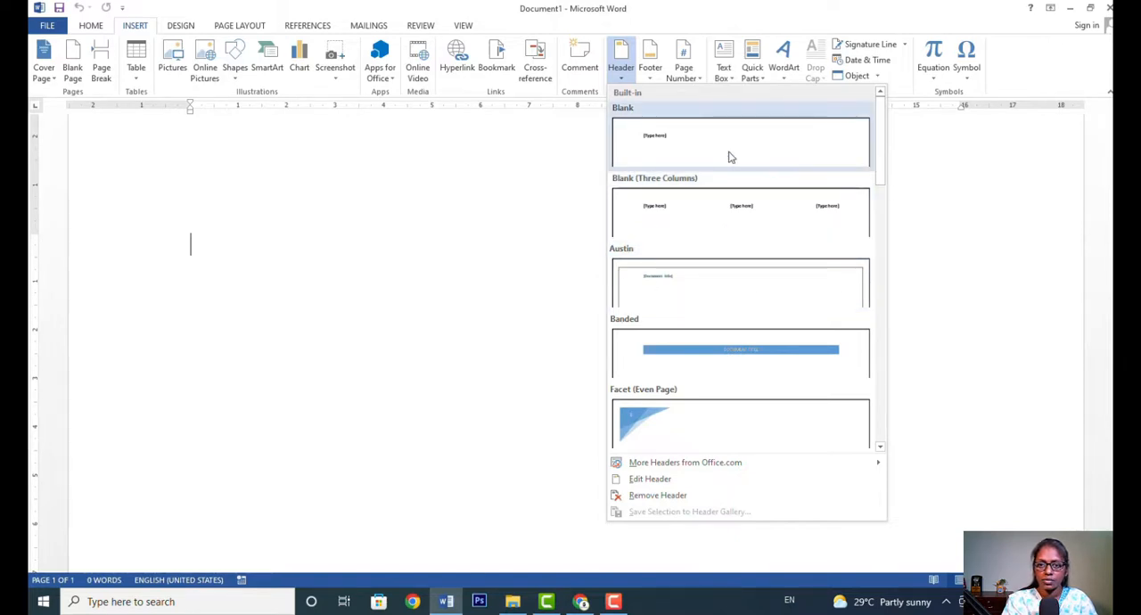
left_click(727, 206)
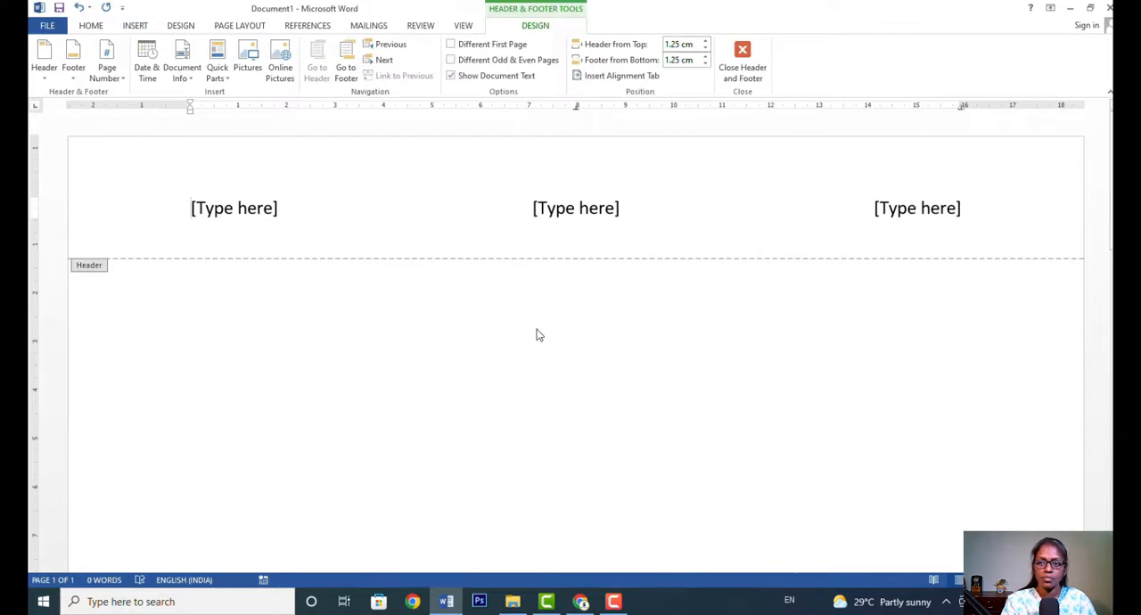
Replace the header's left placeholder with "The hindu" and delete the middle placeholder.
left_click(265, 210)
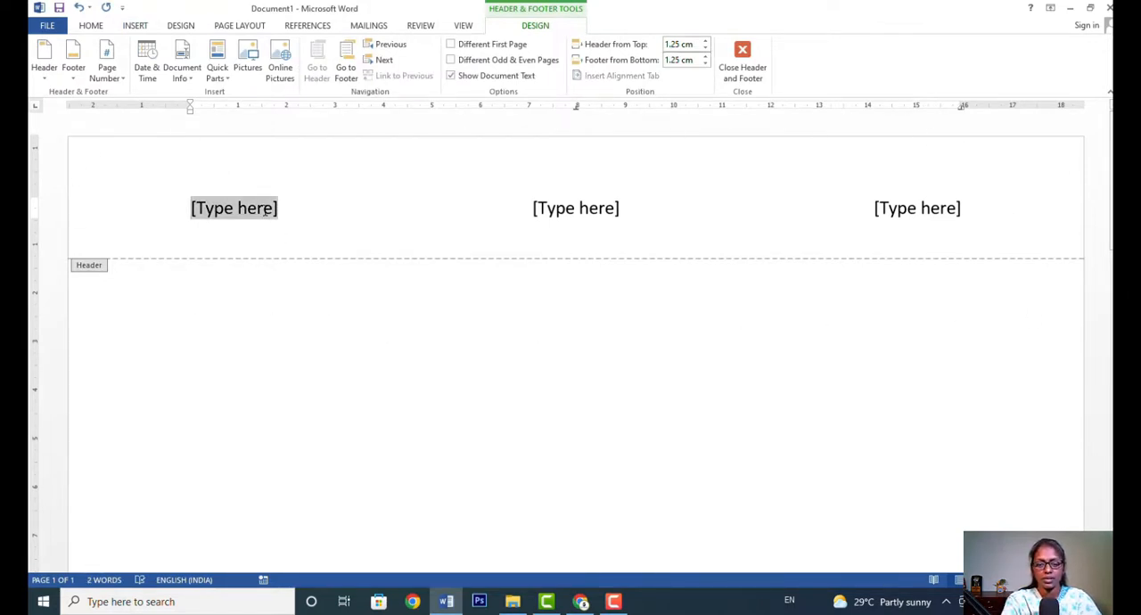
type("The hindu")
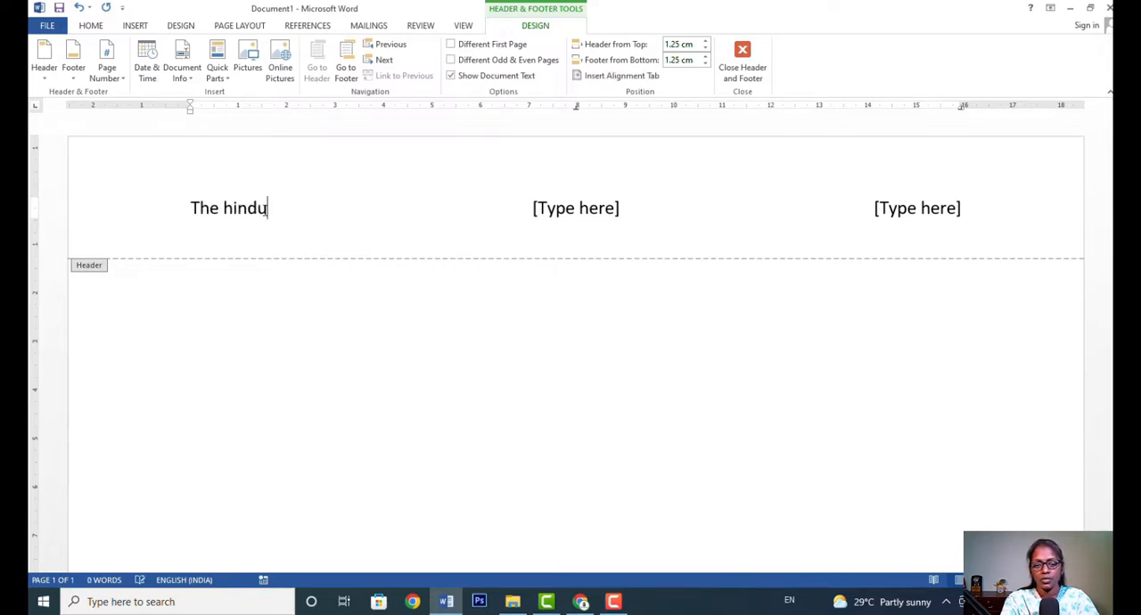
key("Tab")
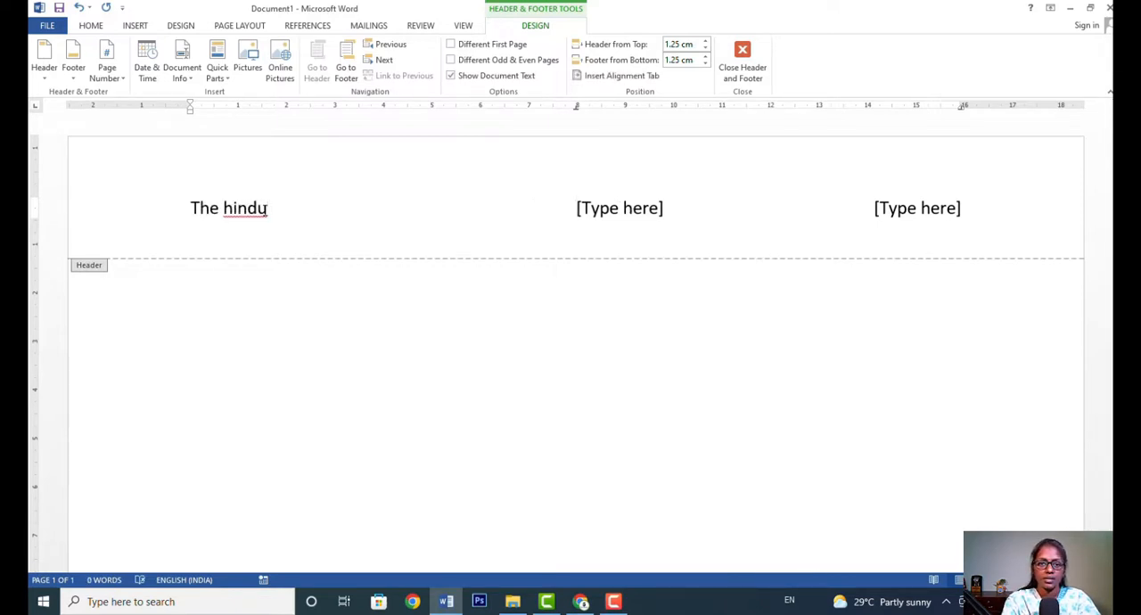
key("Delete")
key("Delete")
key("Delete")
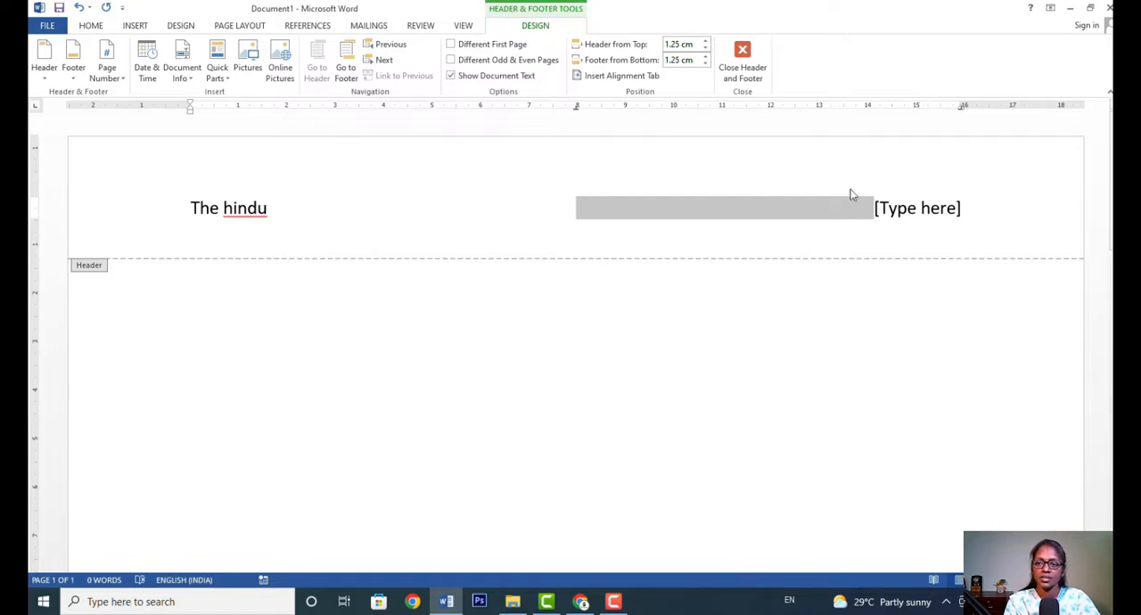
Replace the header's right placeholder with "may 2022" and return to the document body.
left_click(893, 204)
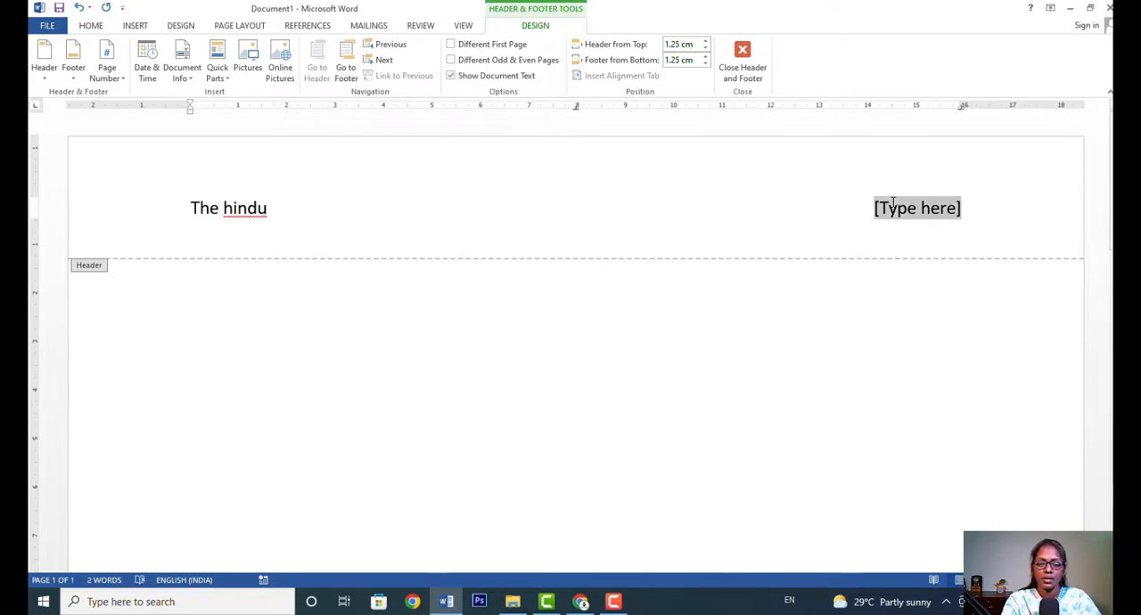
type("may 2022")
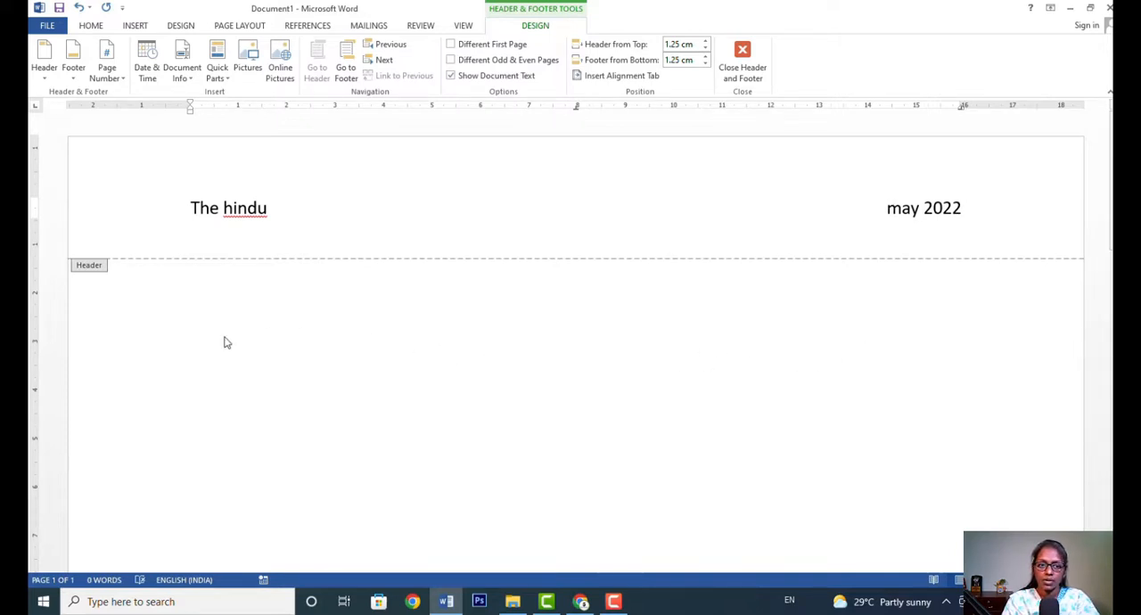
double_click(472, 370)
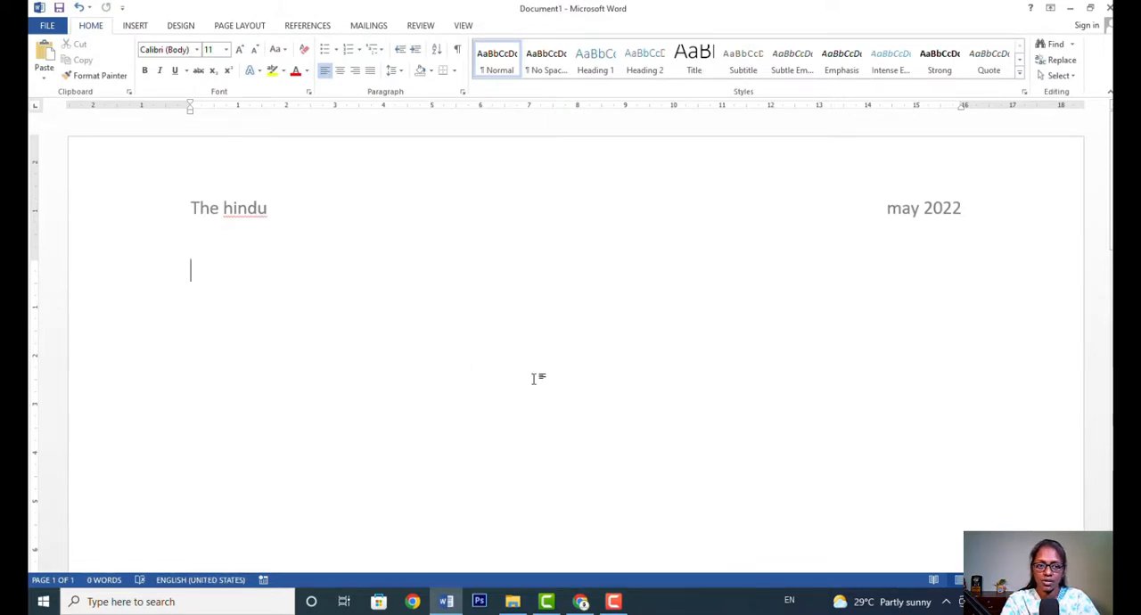
Add empty paragraphs in the body until the document runs onto a second page.
key("Return")
key("Return")
key("Return")
key("Return")
key("Return")
key("Return")
key("Return")
key("Return")
key("Return")
key("Return")
key("Return")
key("Return")
key("Return")
key("Return")
key("Return")
key("Return")
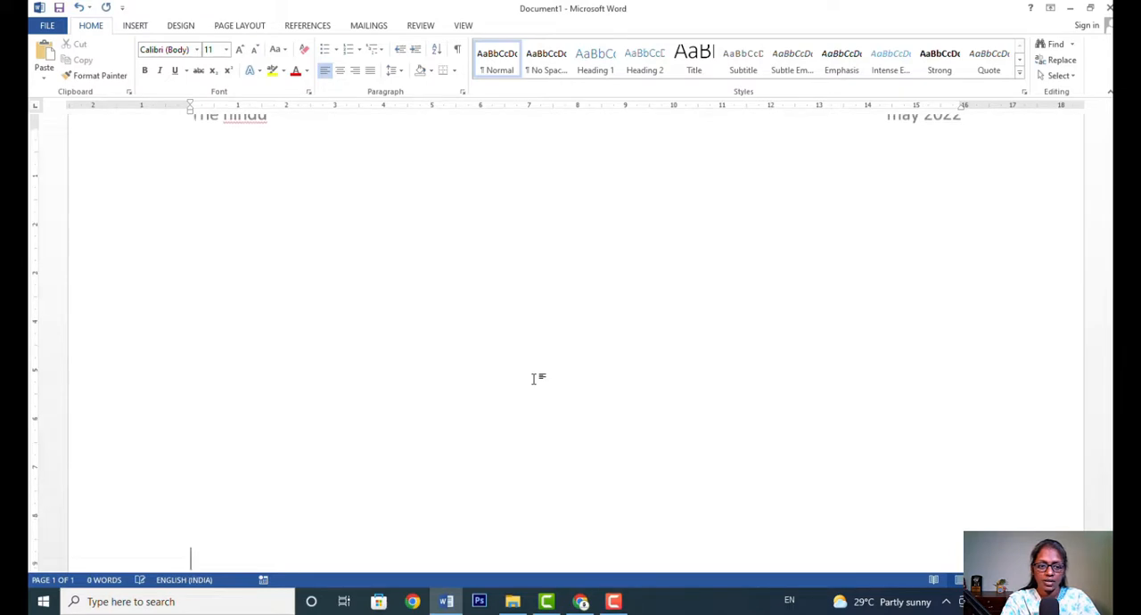
key("Return")
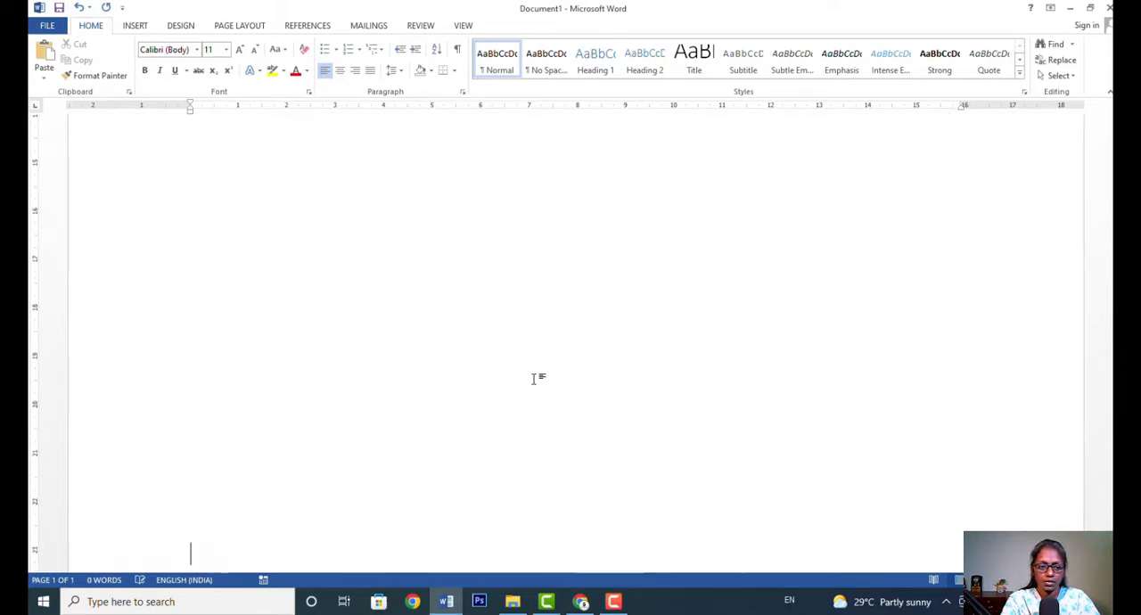
key("Return")
key("Return")
key("Return")
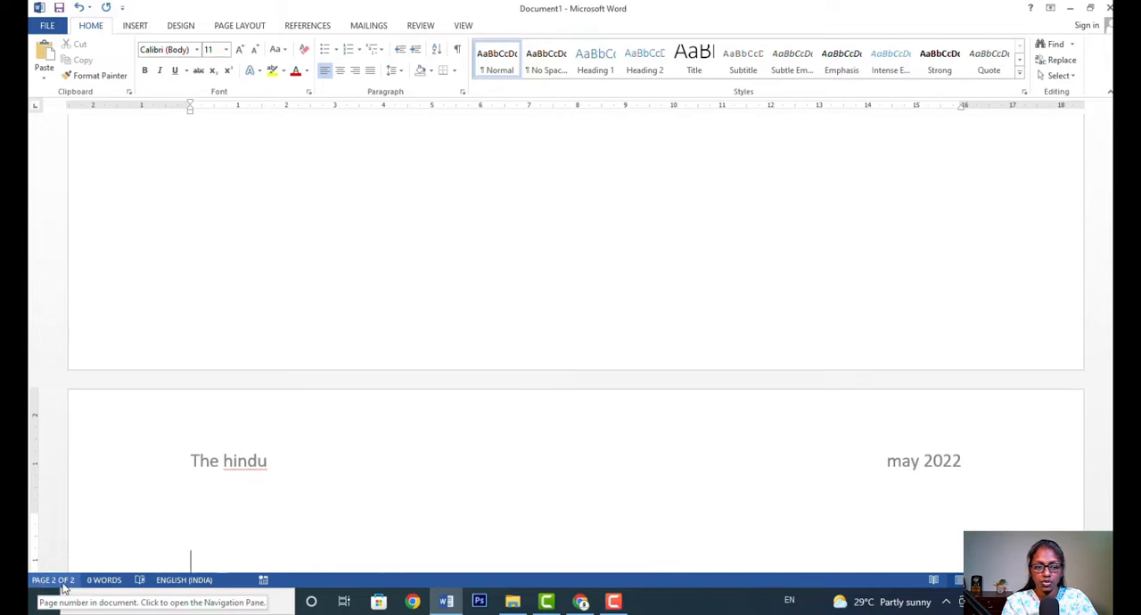
Look through both pages to check whether the header repeats on each one.
scroll(1016, 464, "down", 5)
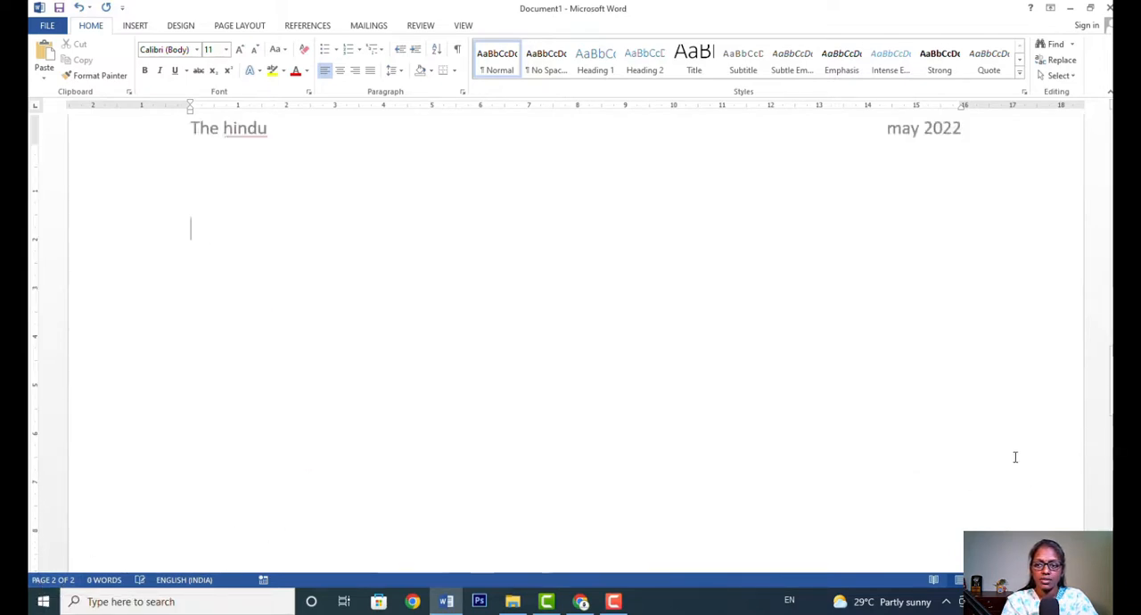
scroll(1015, 457, "down", 1)
scroll(918, 401, "up", 4)
scroll(532, 397, "down", 4)
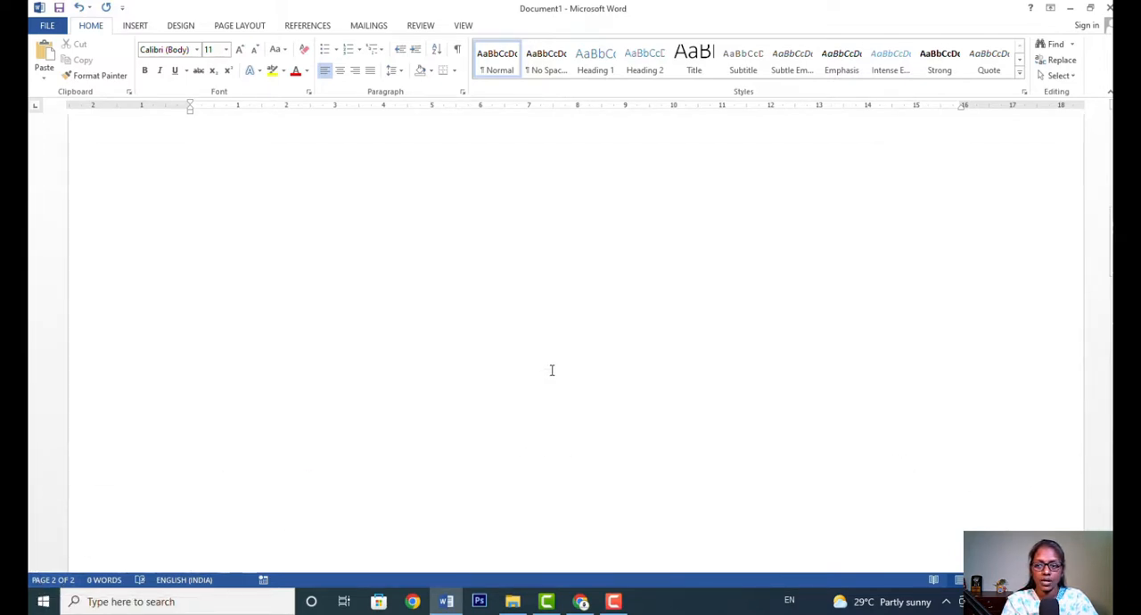
scroll(551, 369, "up", 3)
scroll(548, 366, "down", 4)
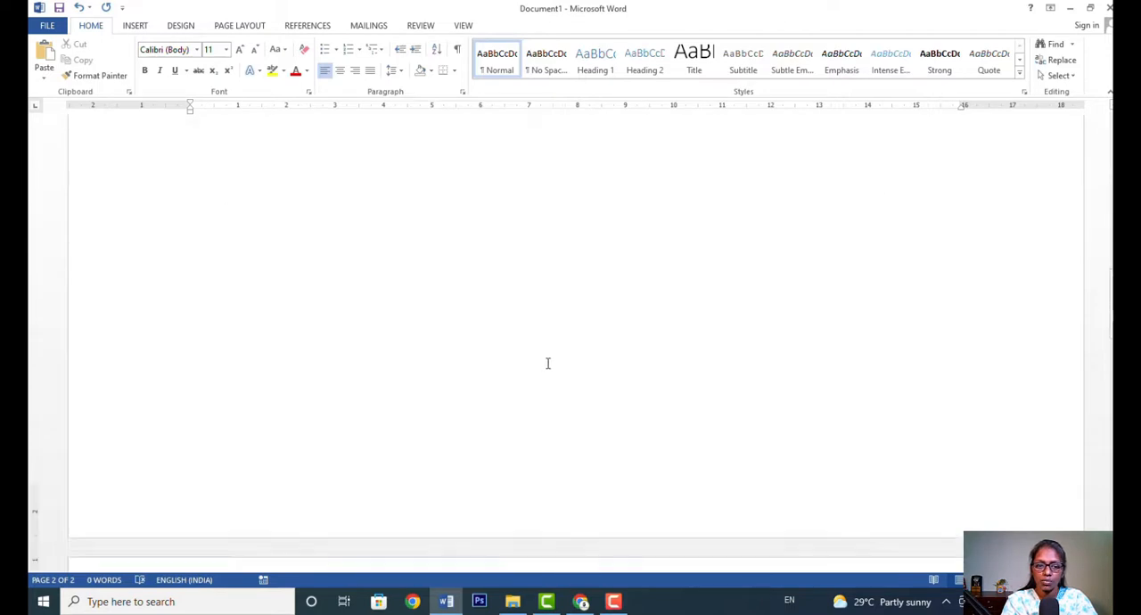
scroll(548, 363, "down", 6)
scroll(563, 379, "up", 4)
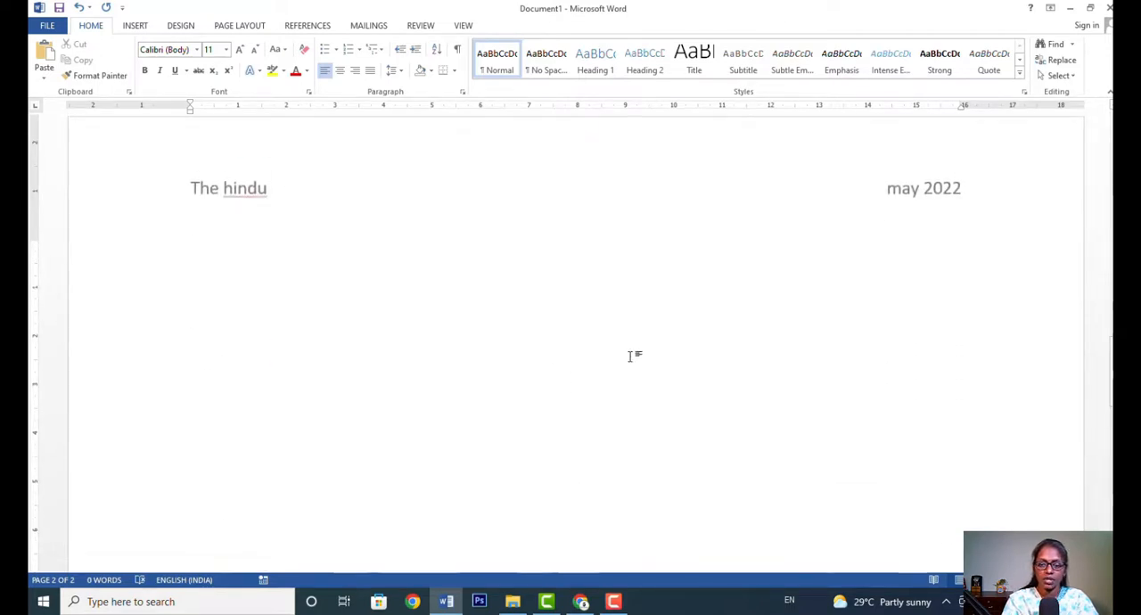
Extend the document with more empty paragraphs and page space until it reaches a fourth page.
key("Return")
key("Return")
key("Return")
key("Return")
key("Return")
key("Return")
key("Return")
key("Return")
key("Return")
key("Return")
key("Return")
key("Return")
key("Return")
key("Return")
key("Return")
key("Return")
key("Return")
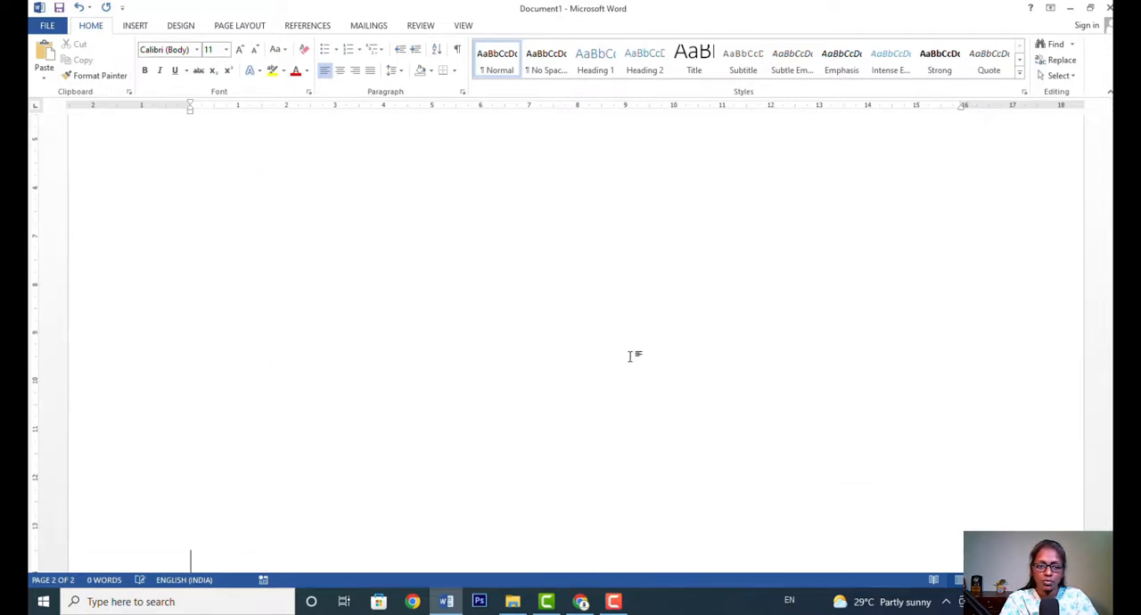
key("Return")
key("Return")
key("Return")
key("Return")
key("Return")
key("Return")
key("Return")
key("Return")
key("Return")
key("Return")
key("Return")
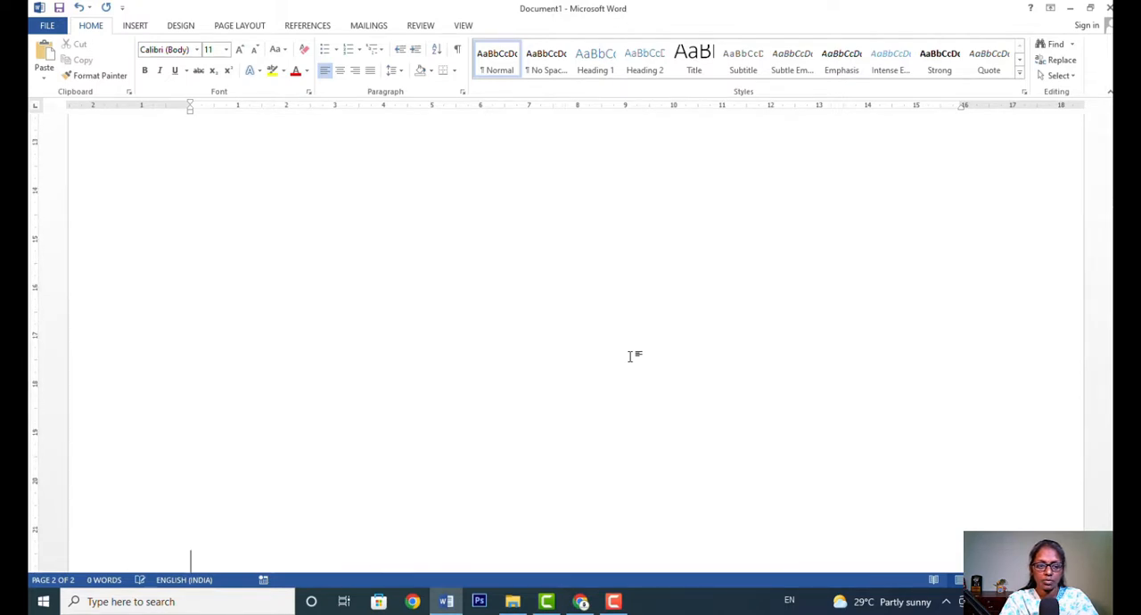
key("Return")
key("Return")
key("Return")
key("Return")
key("Return")
key("Return")
key("Return")
key("Return")
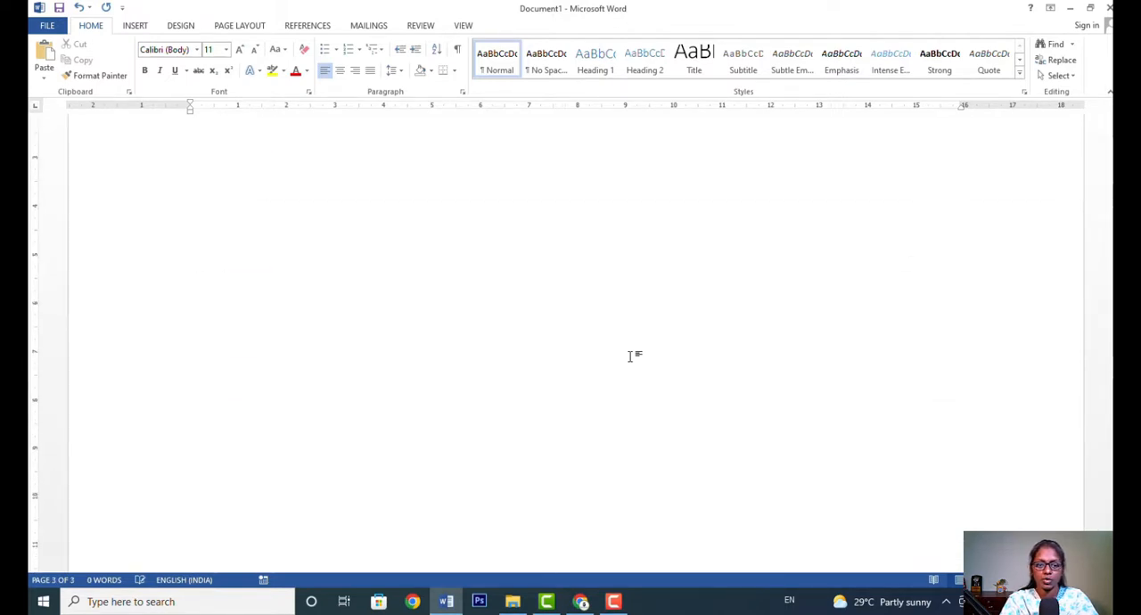
key("Return")
key("Return")
key("Return")
key("Return")
key("Return")
key("Return")
key("Return")
key("Return")
key("Return")
key("Return")
key("Return")
key("Return")
key("Return")
key("Return")
key("Return")
key("Return")
key("Return")
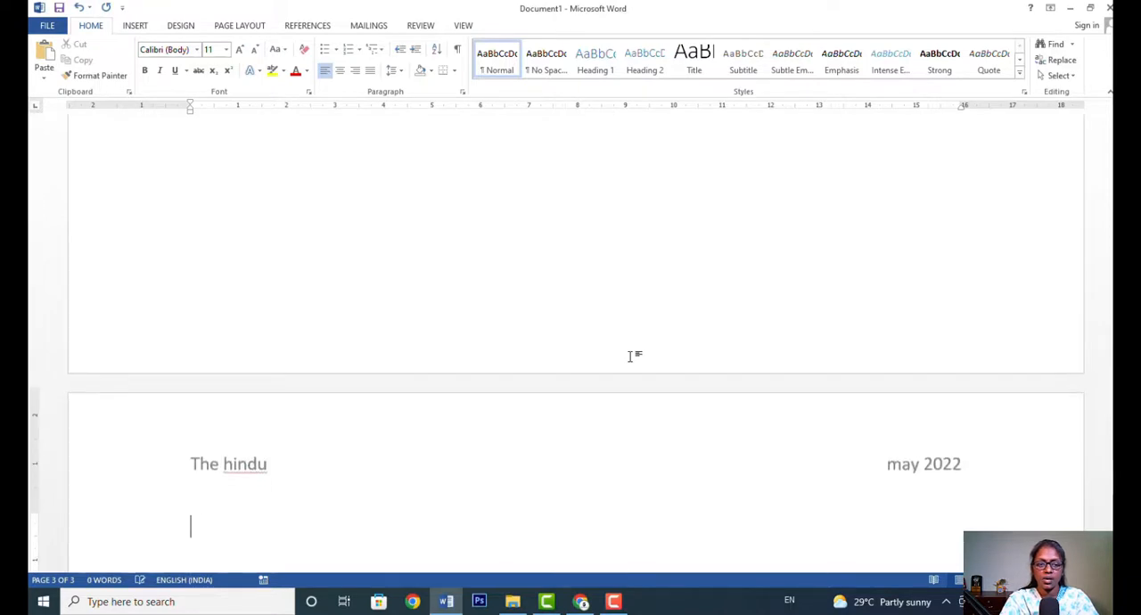
key("ctrl+Return")
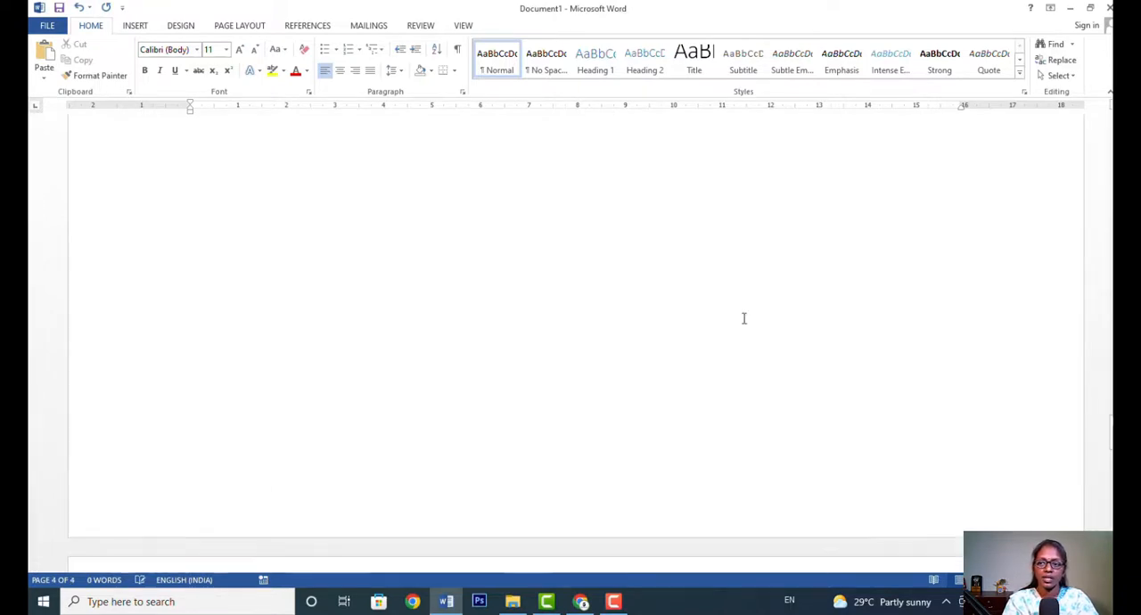
Insert a footer using the built-in Blank layout, starting from the first page.
scroll(1048, 264, "down", 5)
left_click_drag(1111, 340, 1111, 156)
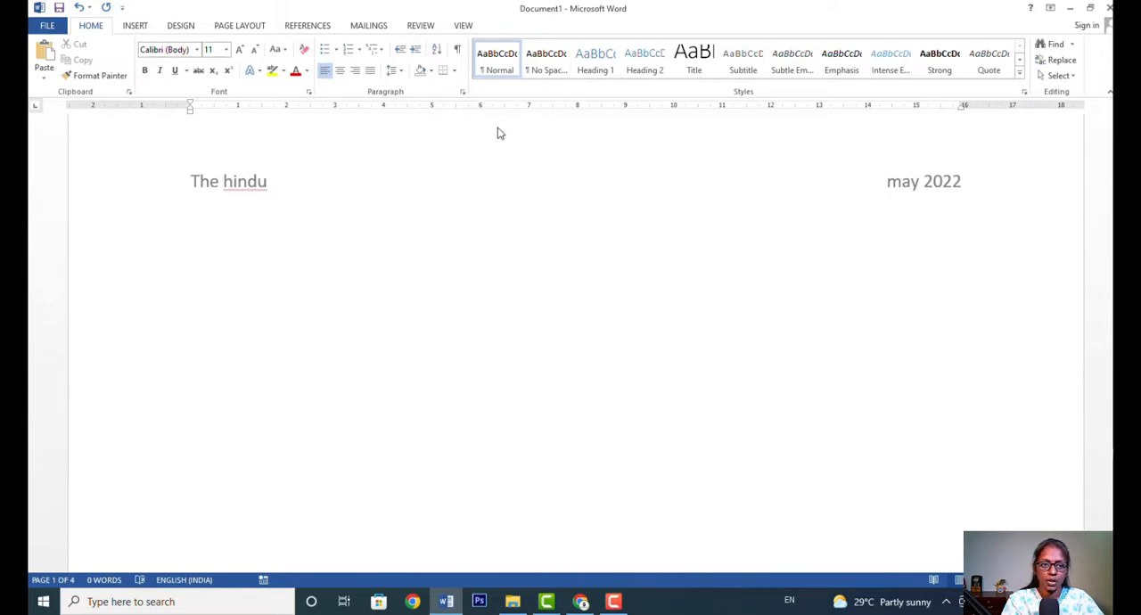
left_click(135, 25)
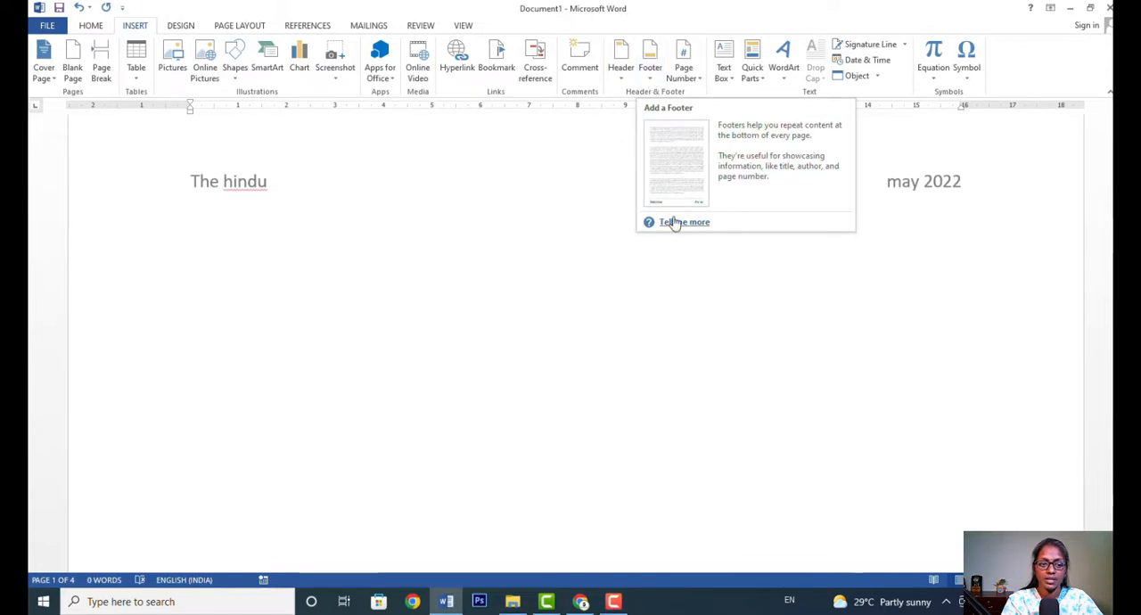
scroll(642, 223, "up", 1)
left_click(325, 259)
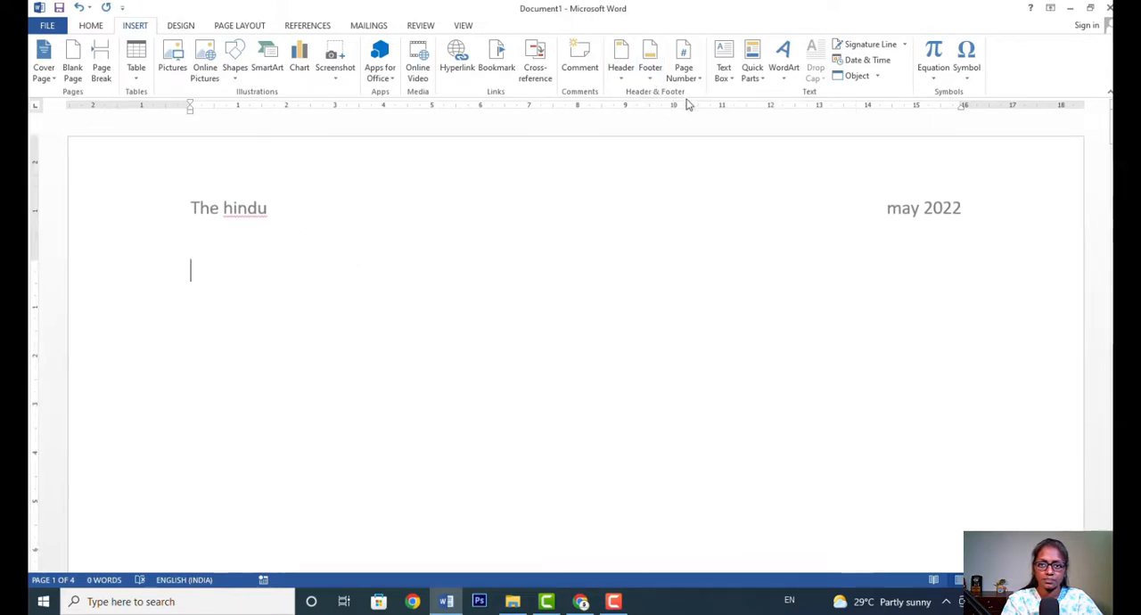
left_click(650, 58)
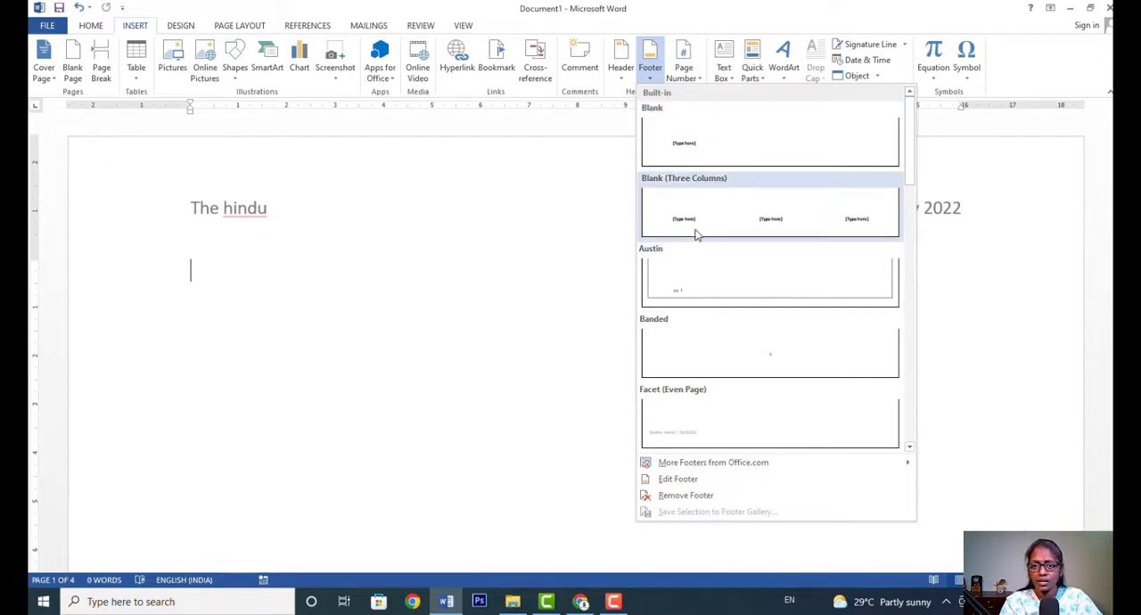
left_click(704, 153)
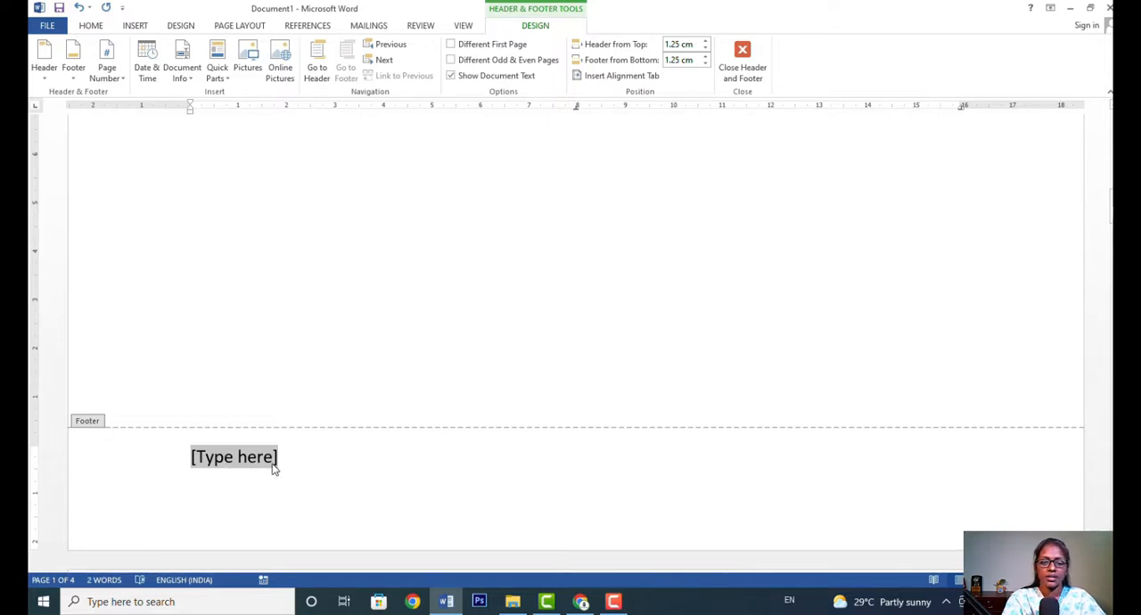
Replace the footer placeholder with "Project done by" followed by the author's name.
type("projex")
key("BackSpace")
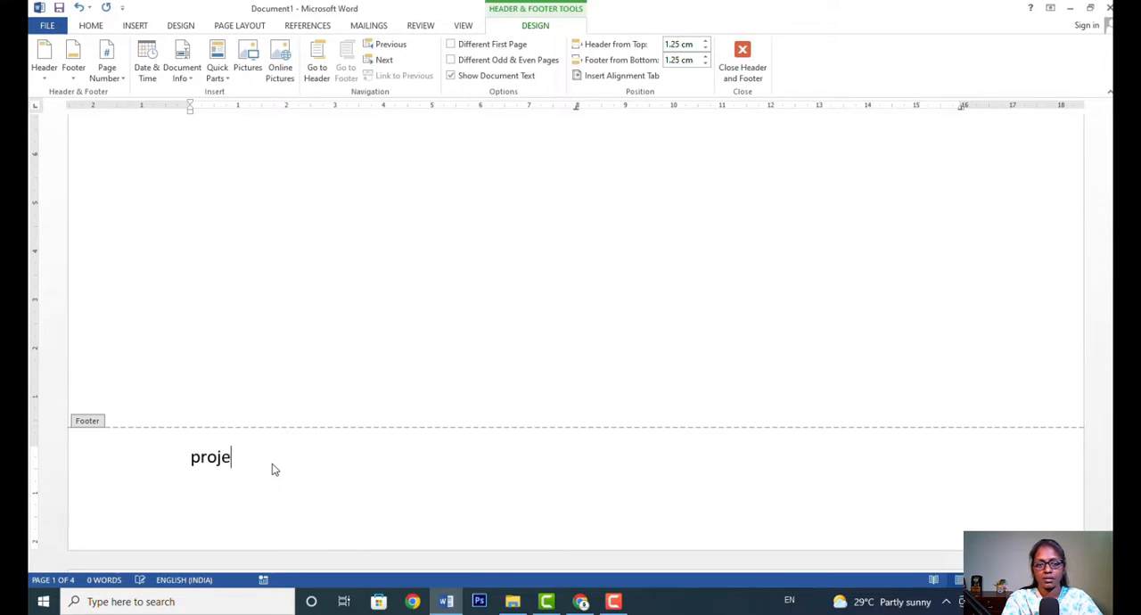
type("xt")
key("BackSpace")
key("BackSpace")
type("ct done ")
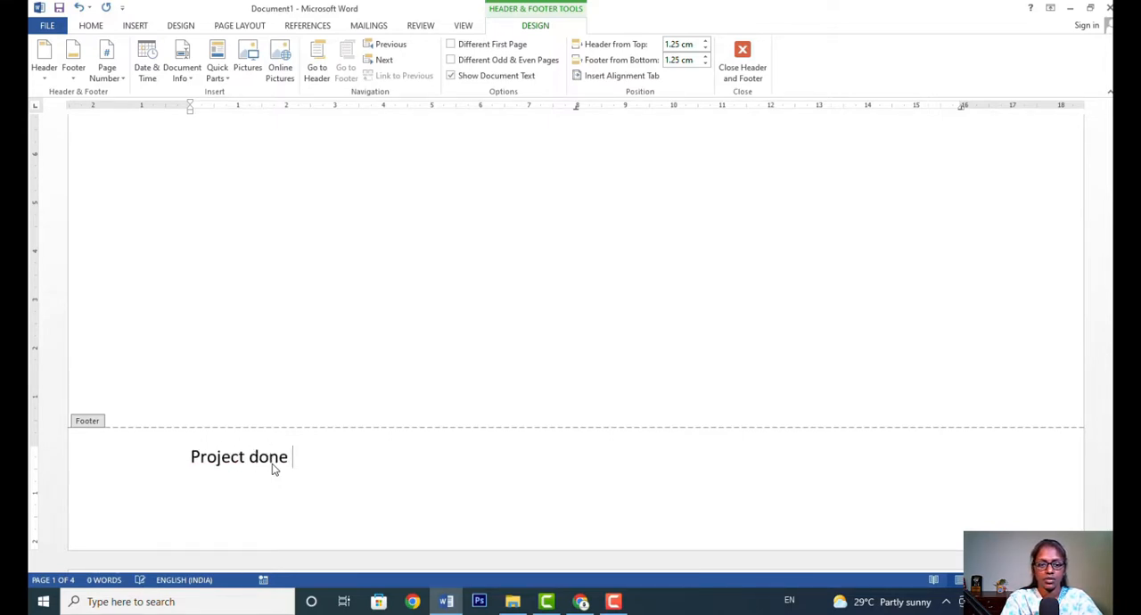
type("by manjula")
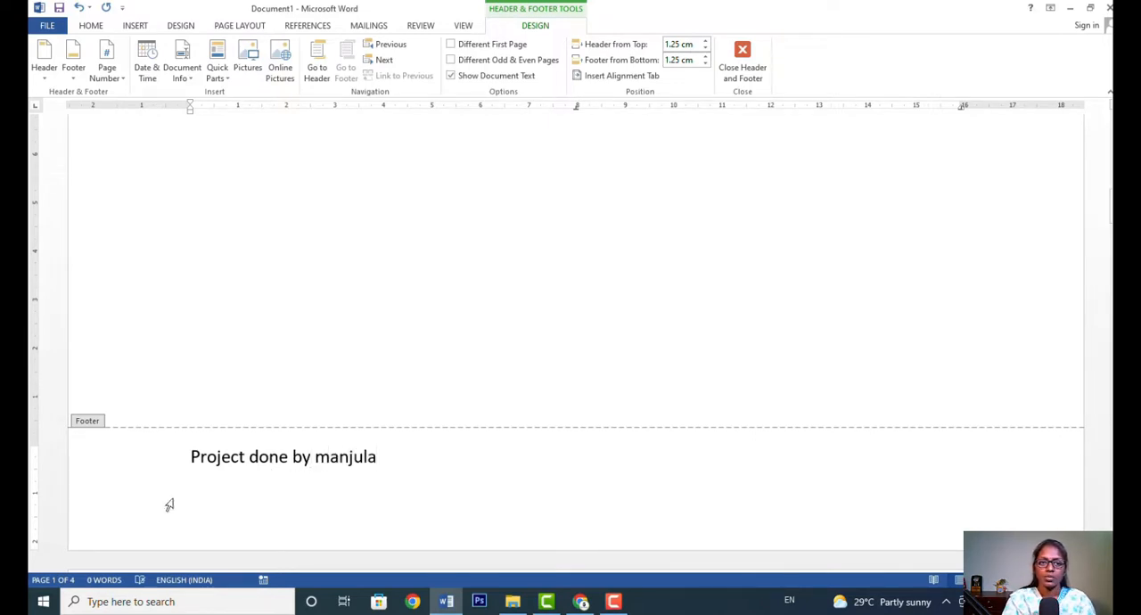
Reduce the font size of the author's name in the footer to 9.
left_click_drag(313, 459, 381, 459)
left_click(402, 462)
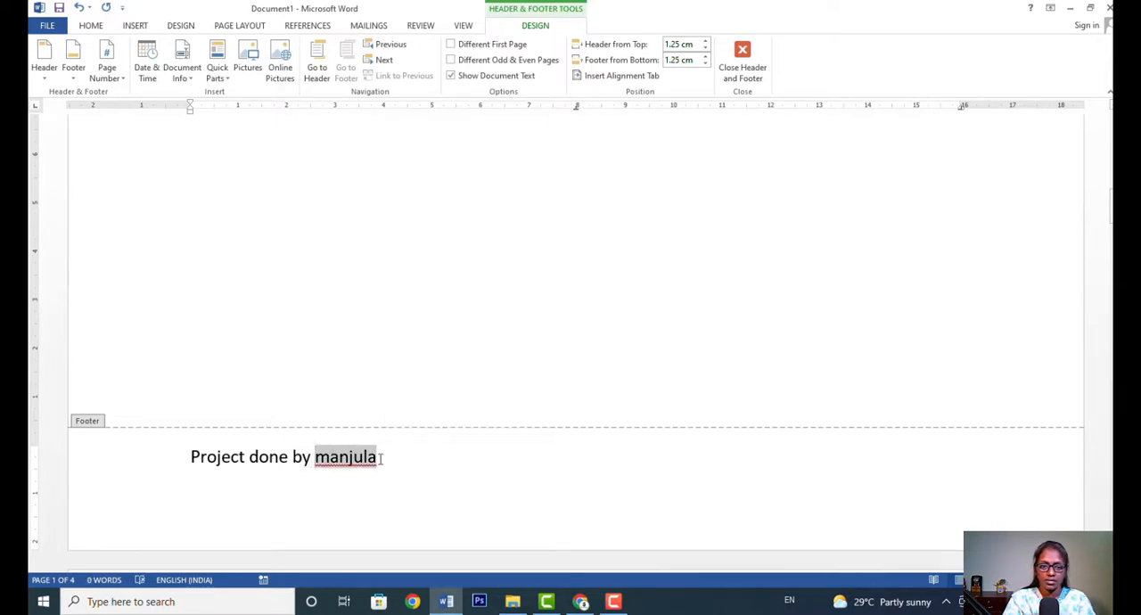
left_click(96, 26)
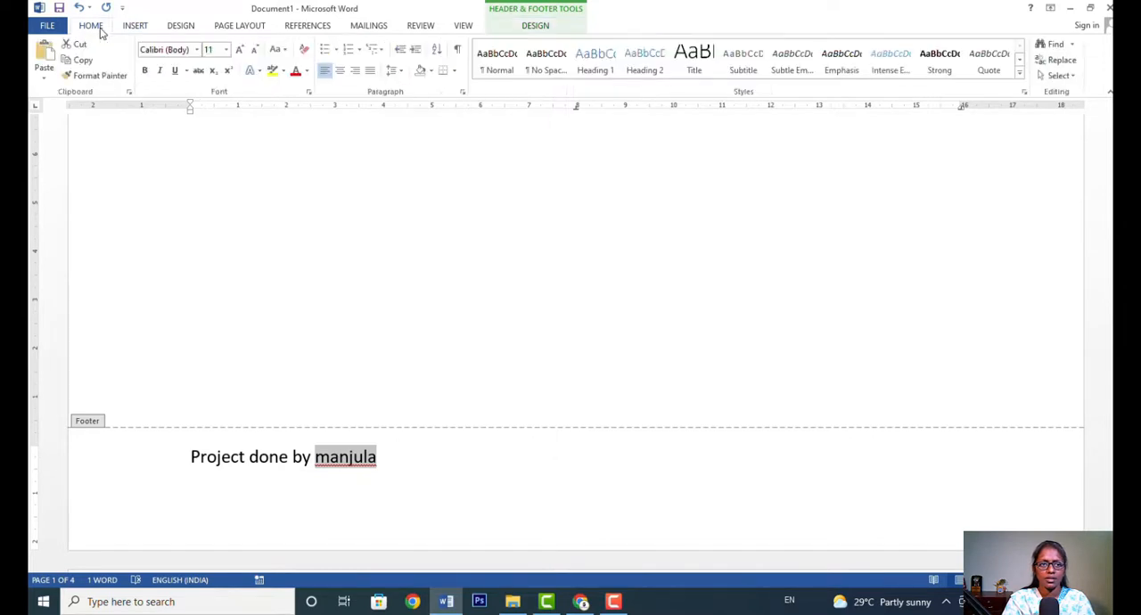
left_click(256, 51)
left_click(256, 51)
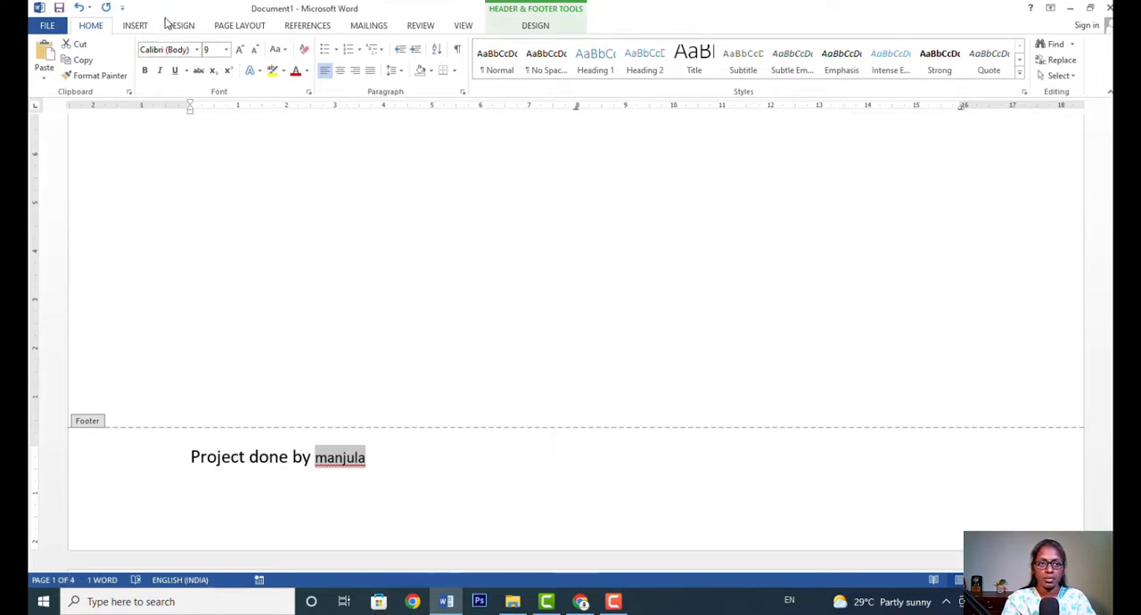
left_click(138, 27)
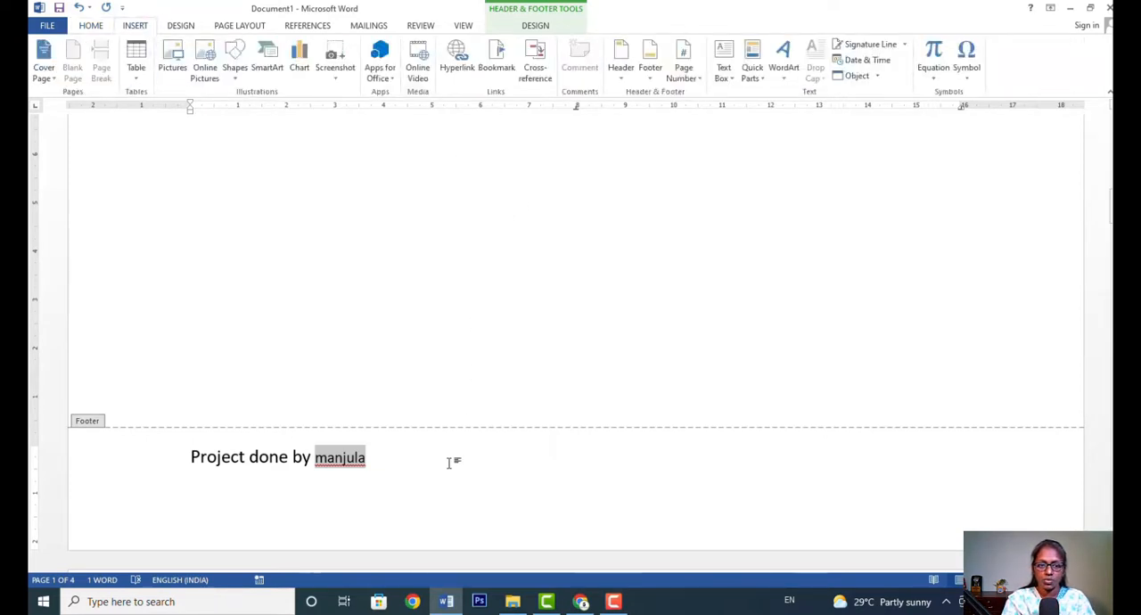
left_click(400, 458)
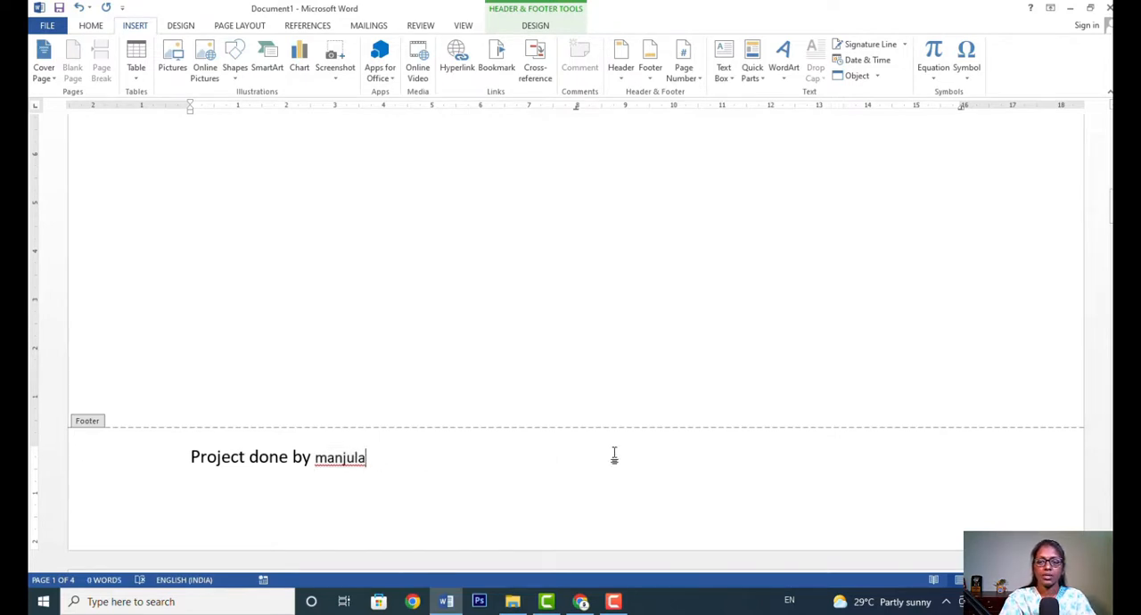
Add an empty line below the footer text and return to editing the document body.
key("Return")
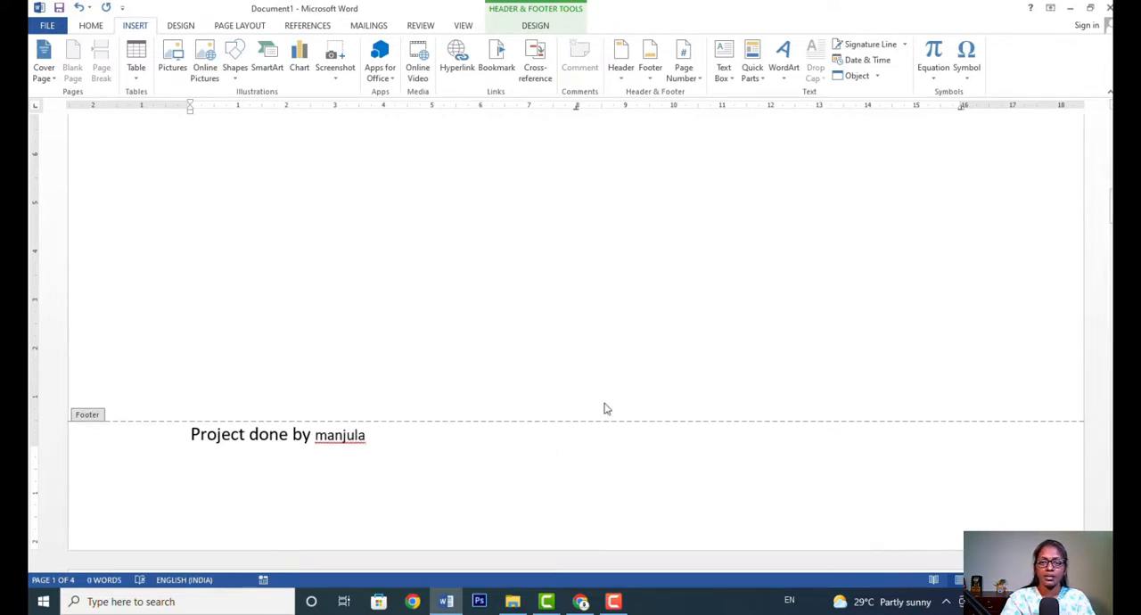
double_click(652, 344)
Look through all pages to check how the header and footer repeat, ending back at the first page.
scroll(639, 323, "up", 3)
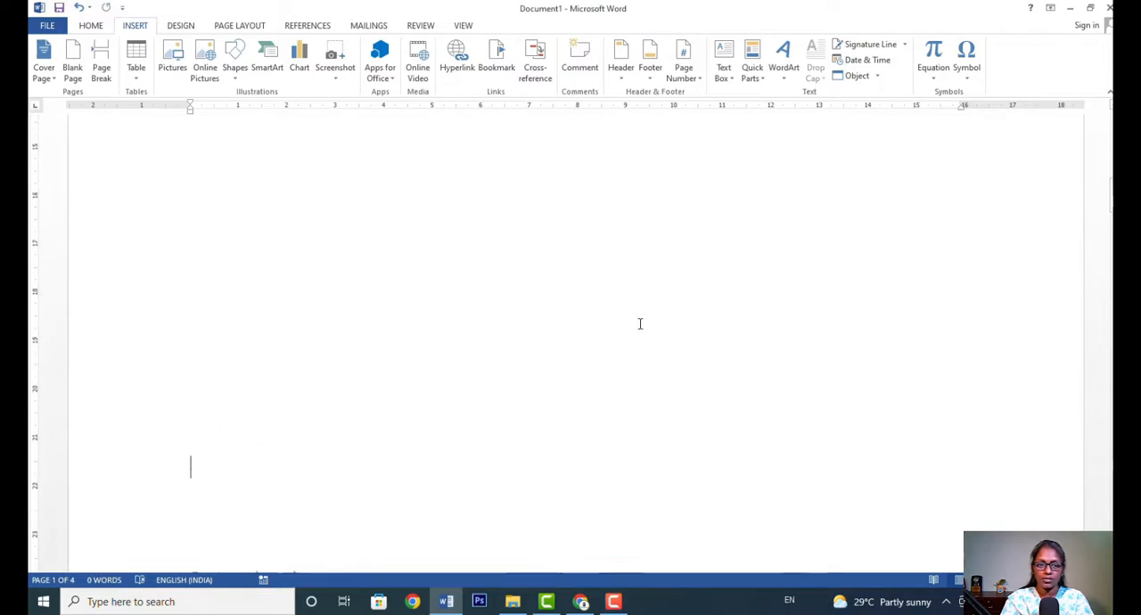
scroll(634, 335, "down", 8)
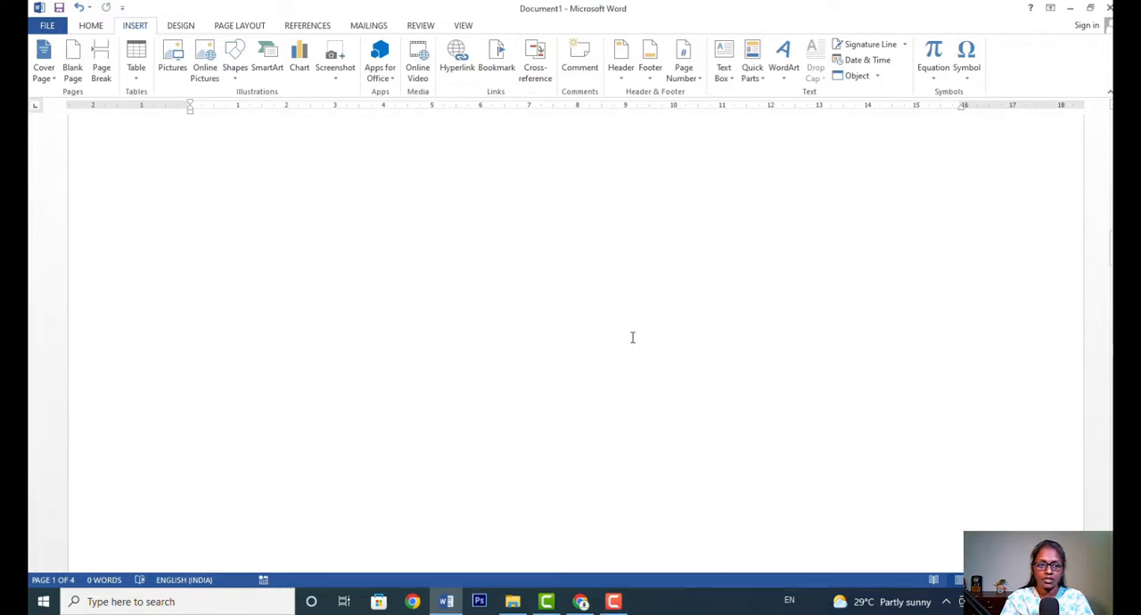
scroll(632, 339, "down", 5)
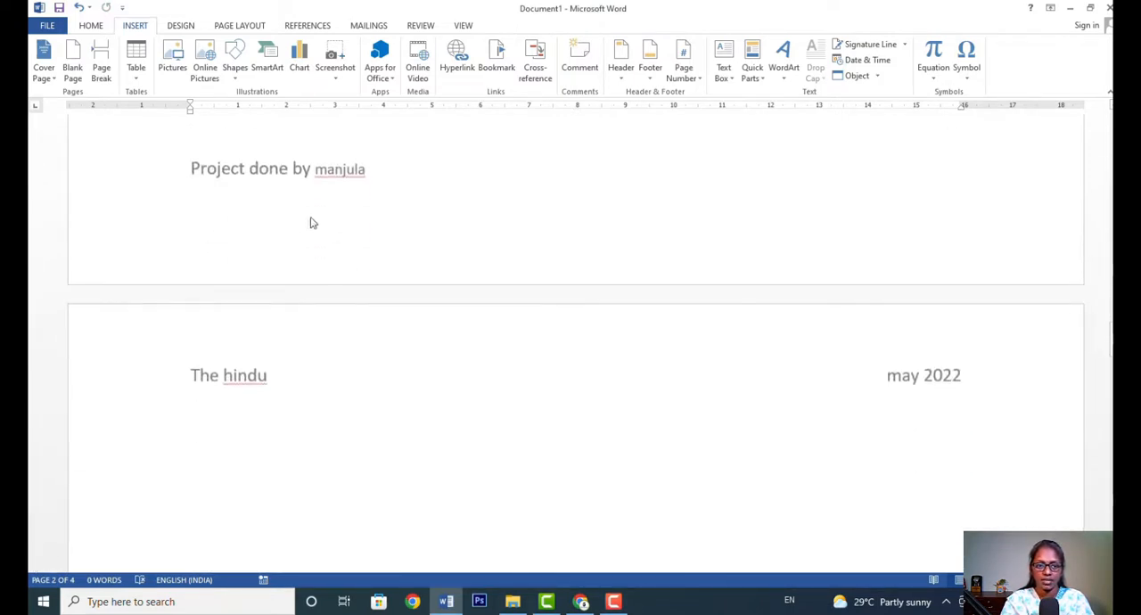
scroll(640, 307, "down", 5)
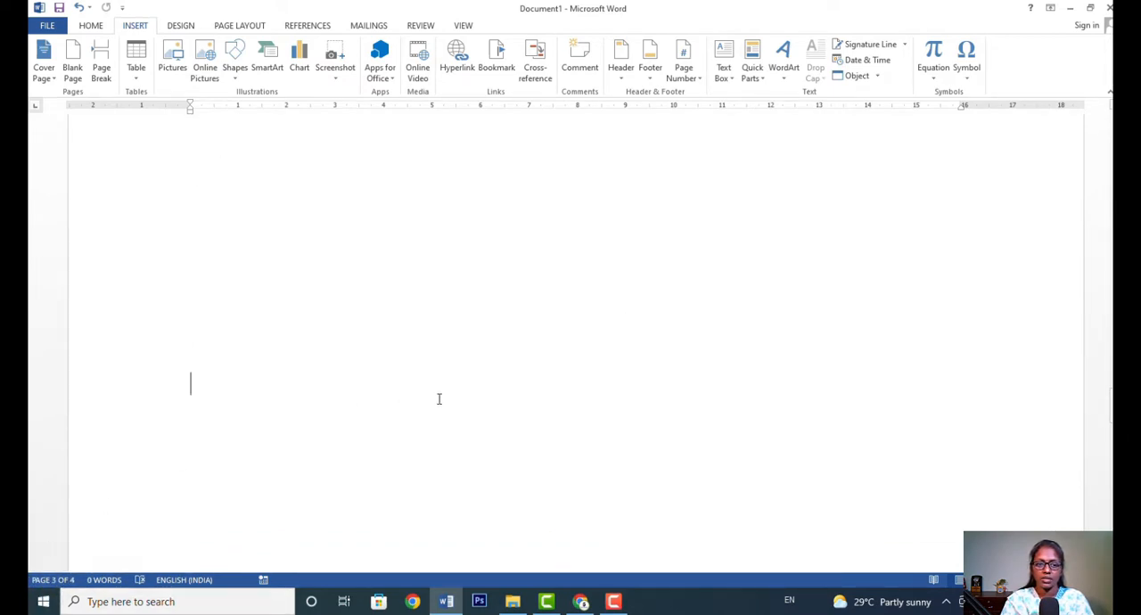
scroll(474, 390, "down", 5)
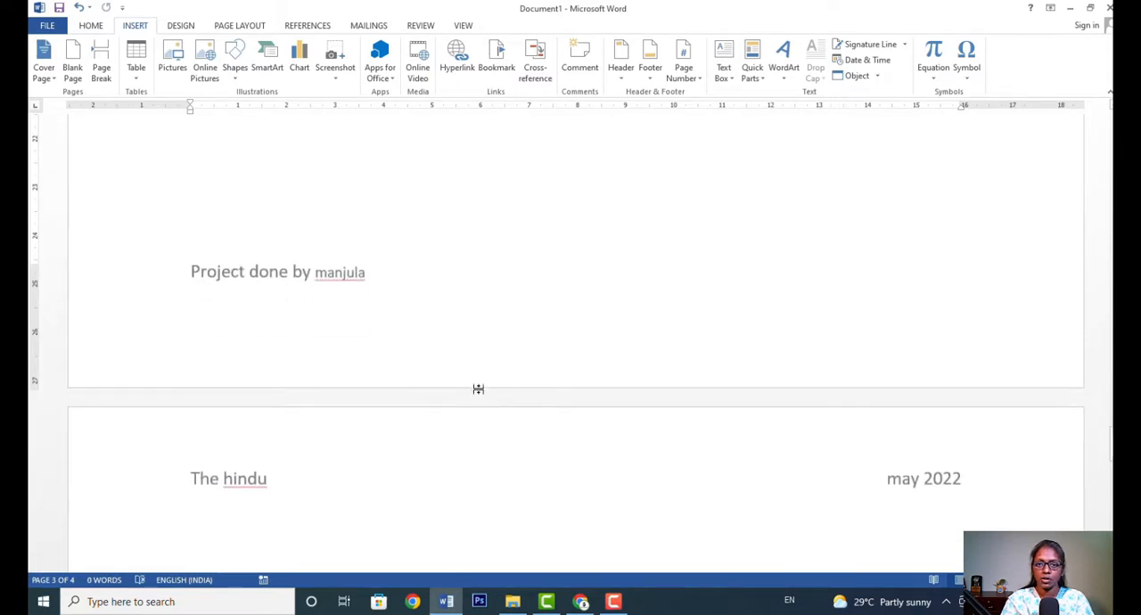
scroll(478, 389, "down", 5)
scroll(528, 401, "down", 2)
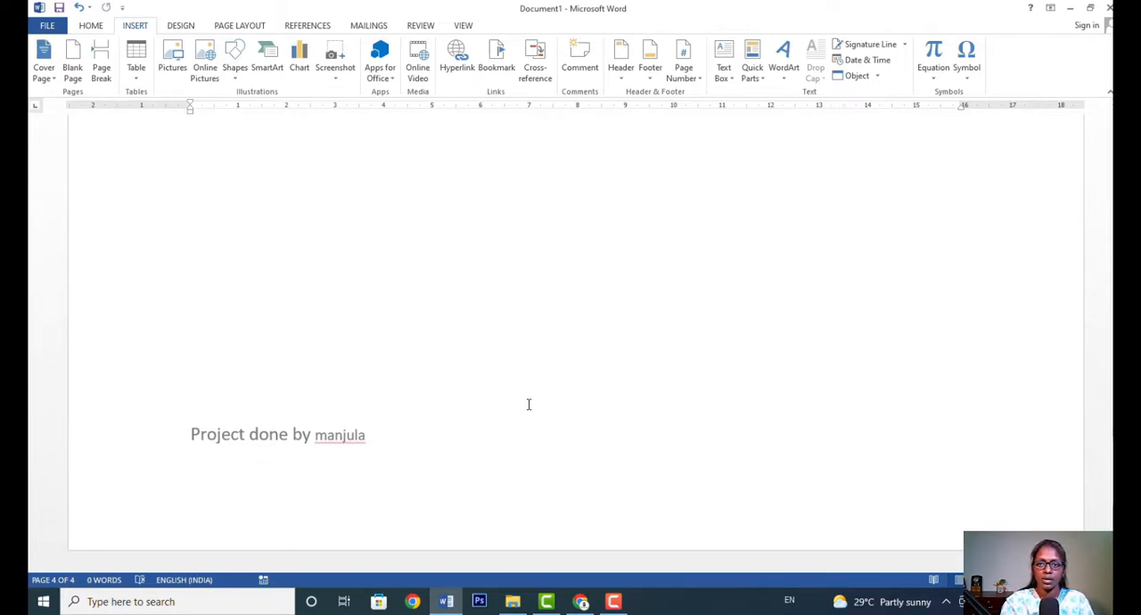
scroll(684, 357, "up", 20)
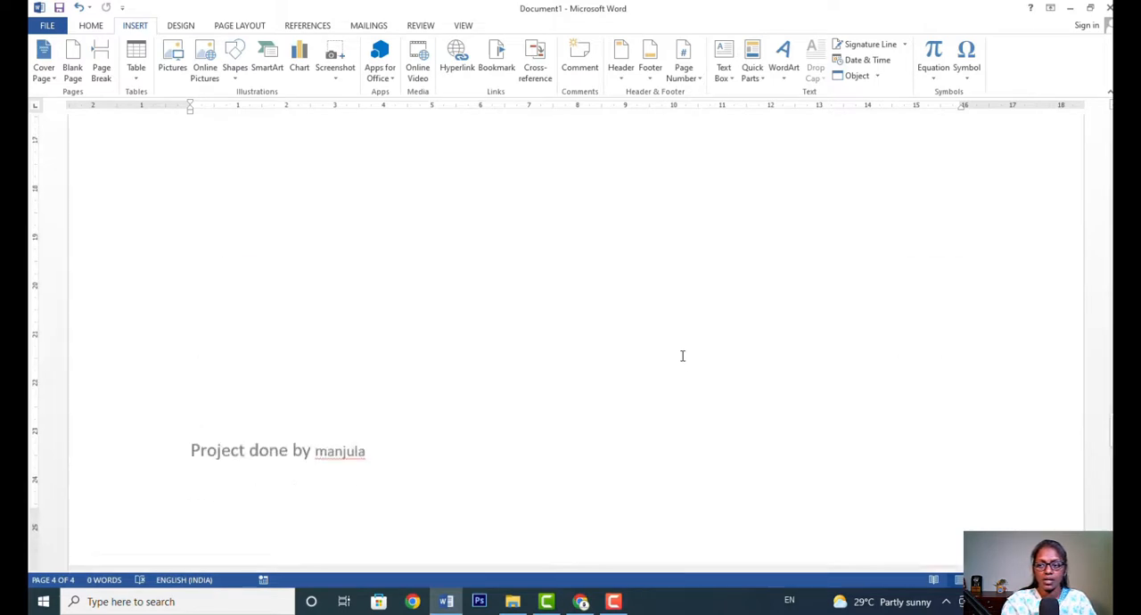
left_click_drag(1112, 429, 1111, 132)
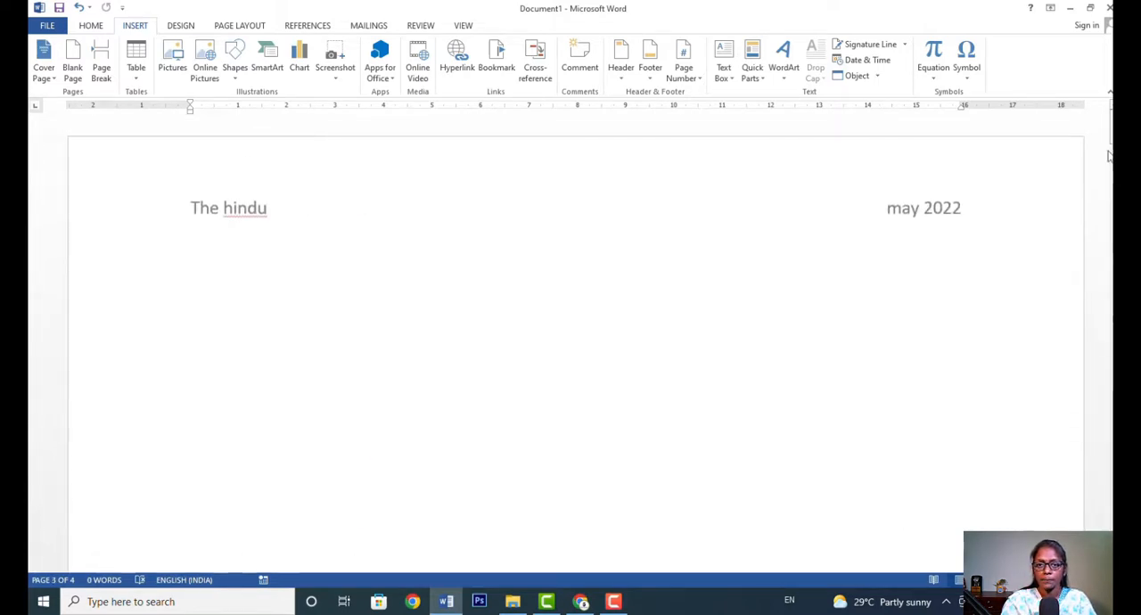
Replace the header content with a Plain Number 2 page number at the top of the page and exit header editing.
left_click(623, 226)
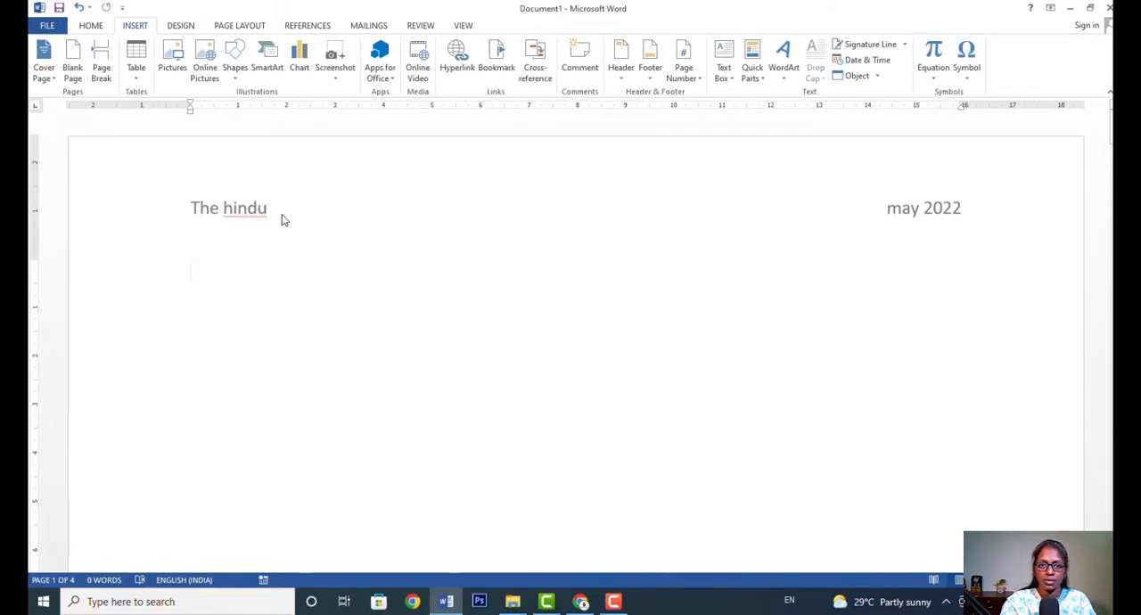
double_click(282, 214)
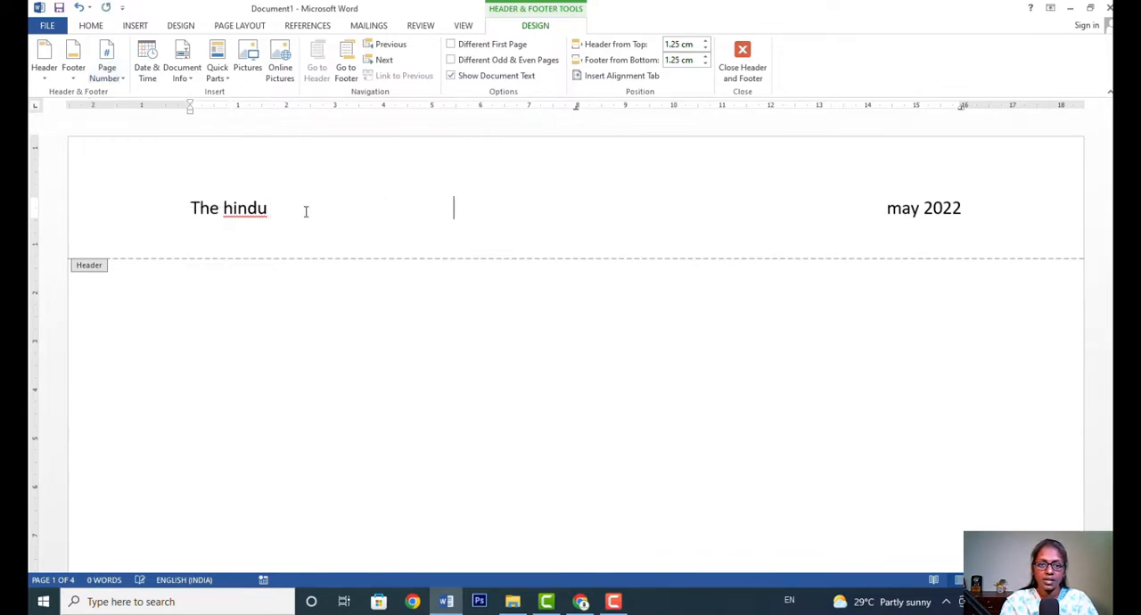
left_click(123, 79)
mouse_move(129, 97)
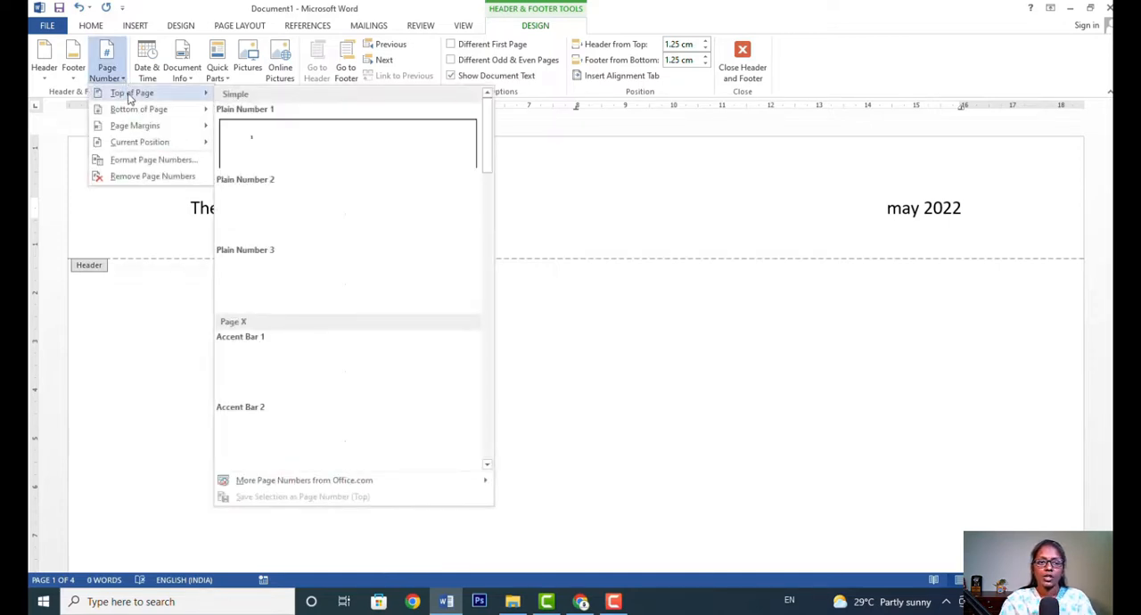
mouse_move(149, 112)
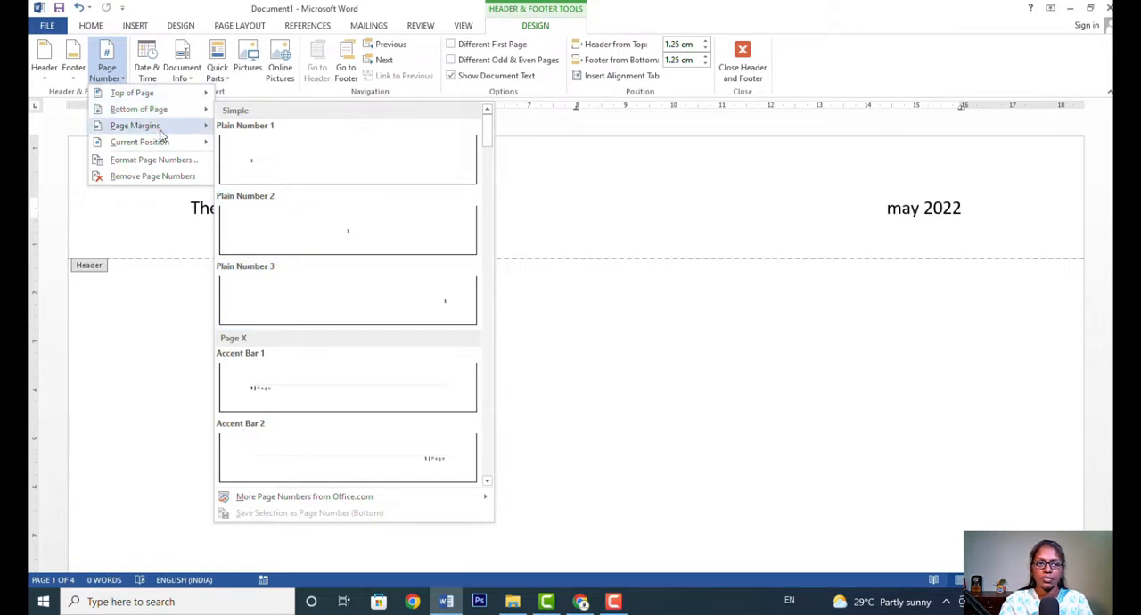
mouse_move(160, 134)
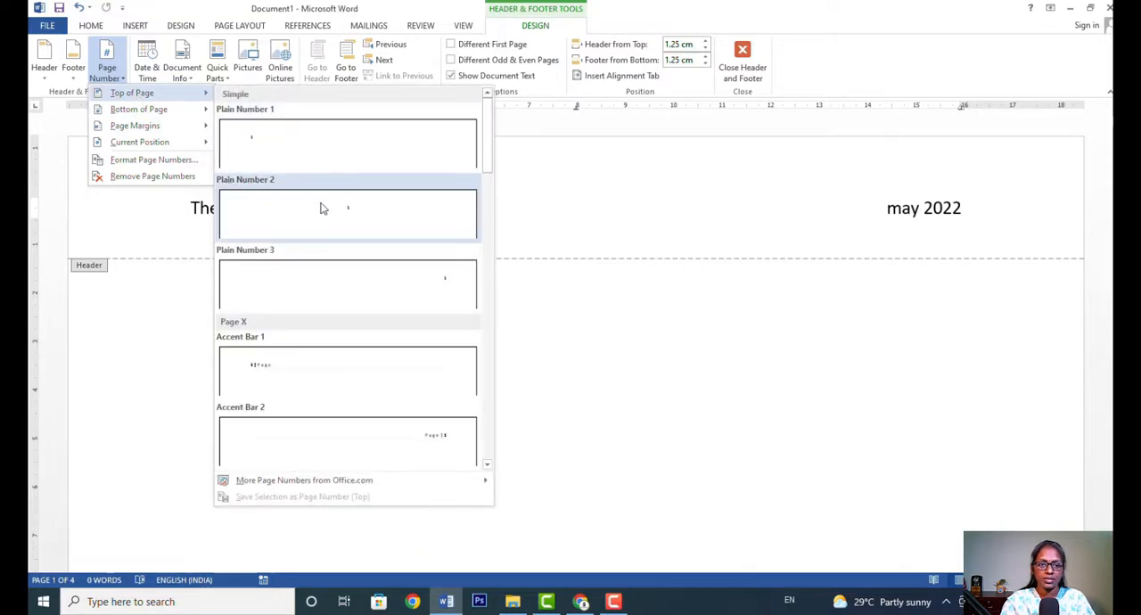
left_click(321, 208)
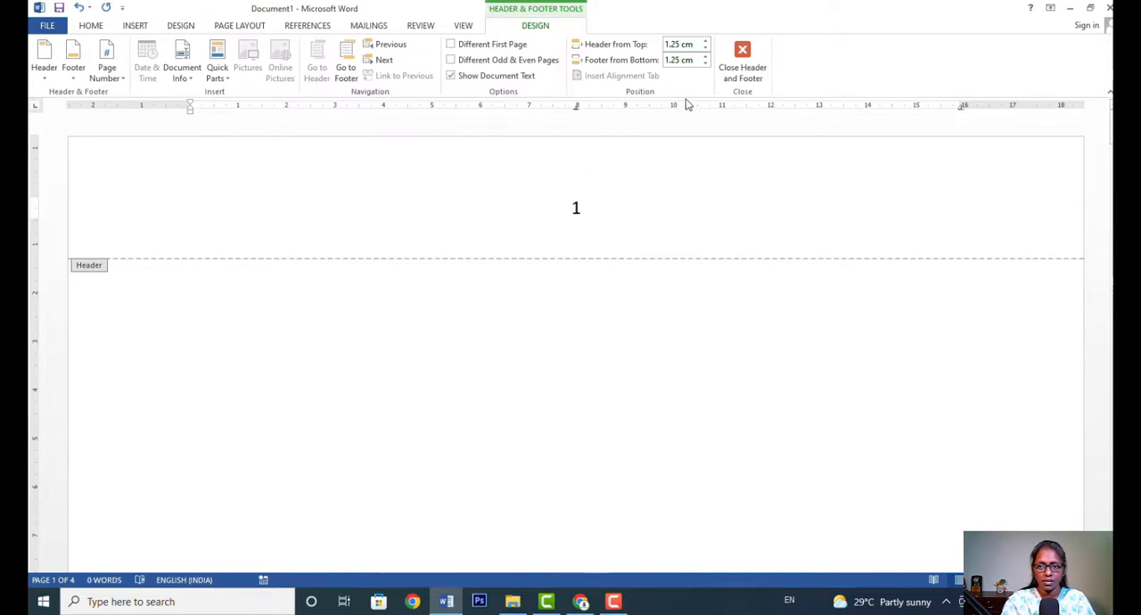
left_click(741, 69)
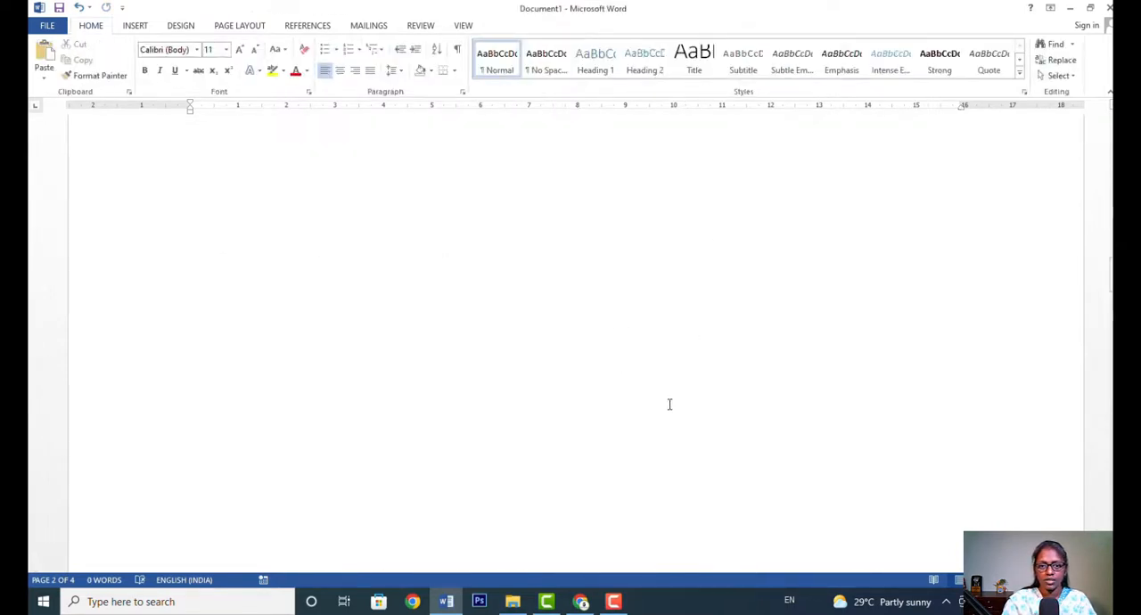
Review the page numbers at the top of every page through the end of the document, returning to the first page.
scroll(670, 405, "up", 8)
scroll(673, 407, "down", 3)
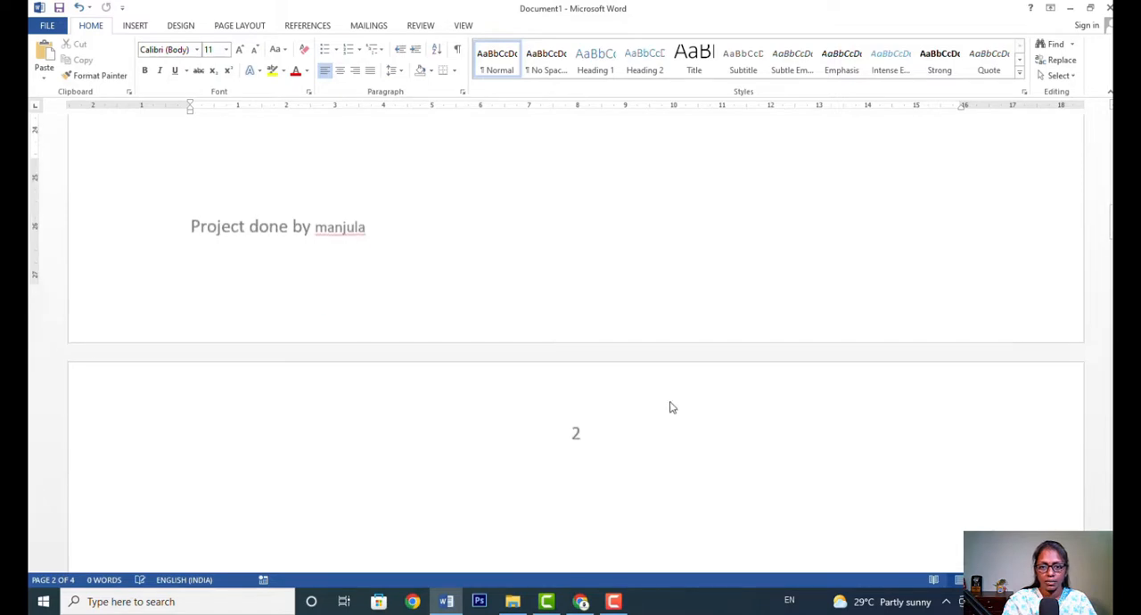
scroll(570, 373, "down", 1)
scroll(601, 380, "down", 4)
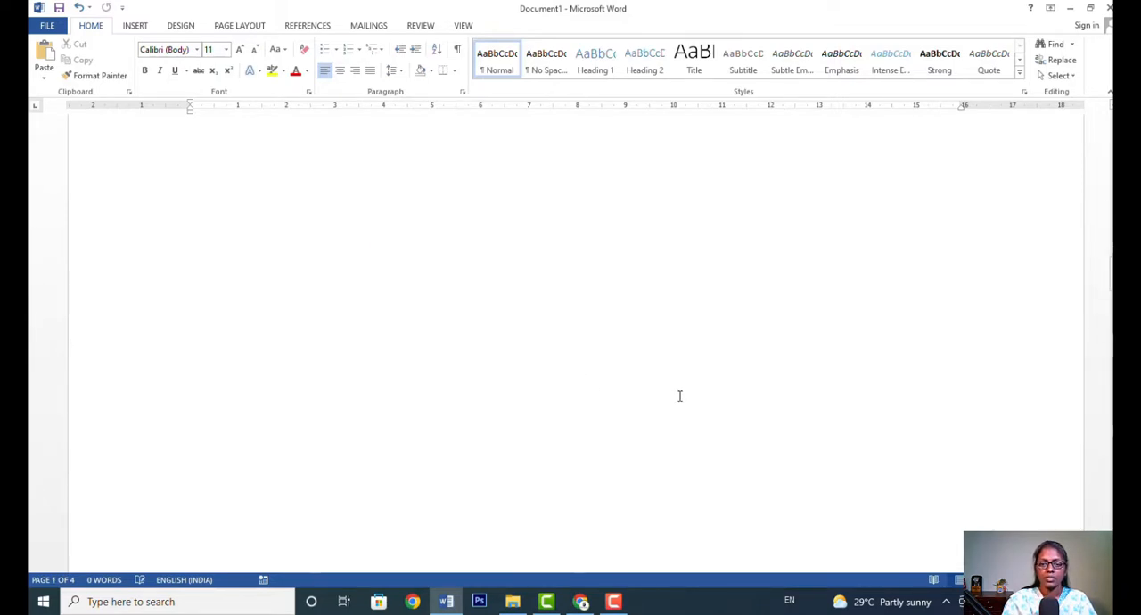
scroll(680, 396, "up", 5)
scroll(680, 398, "down", 10)
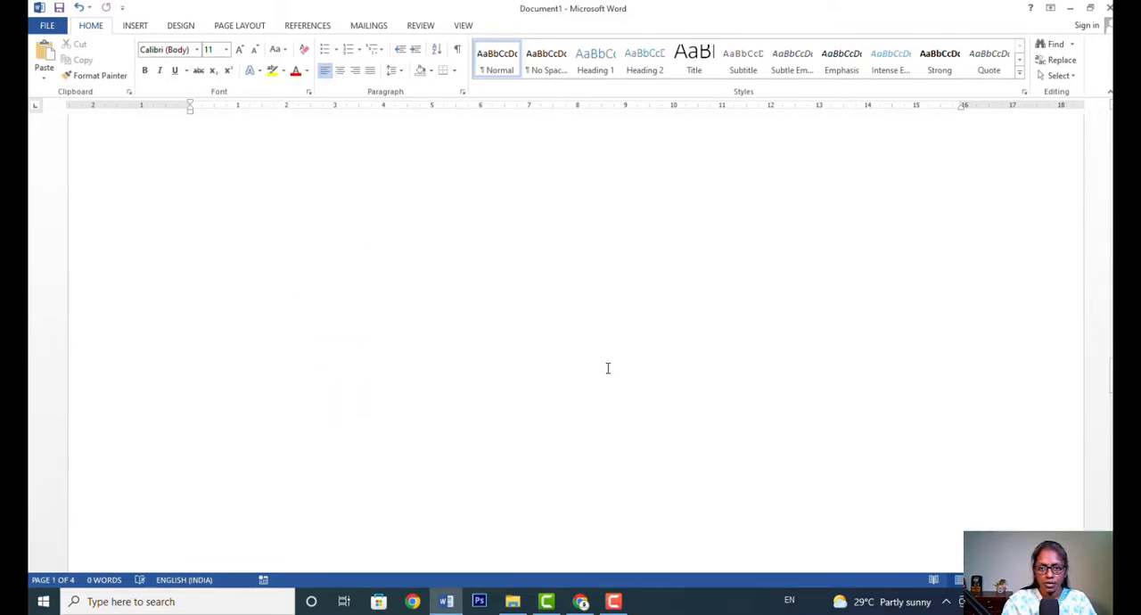
scroll(624, 289, "up", 5)
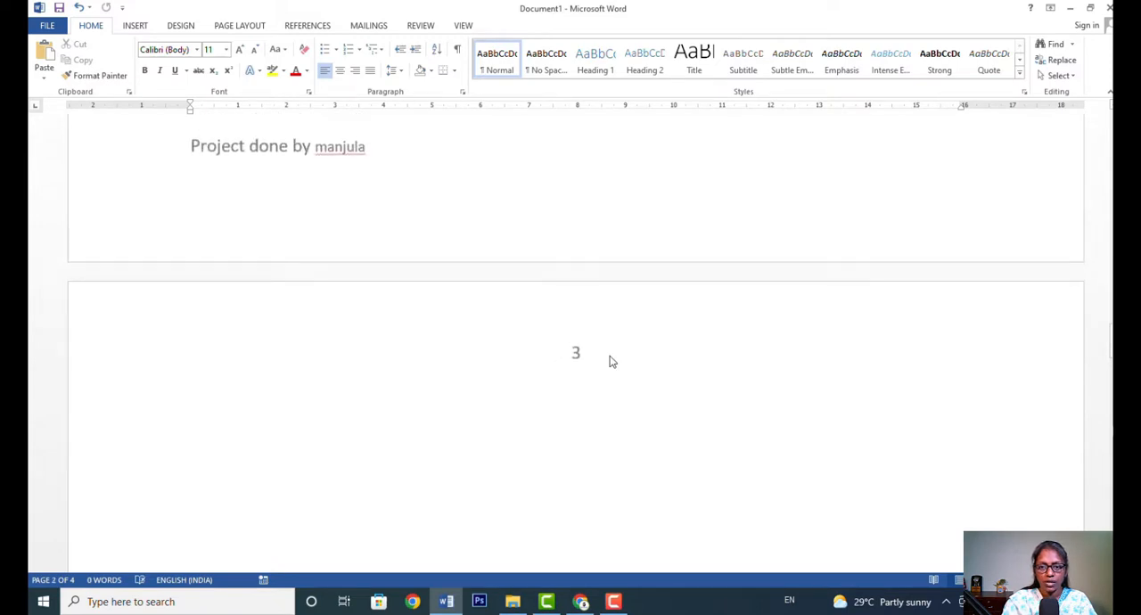
scroll(668, 380, "down", 5)
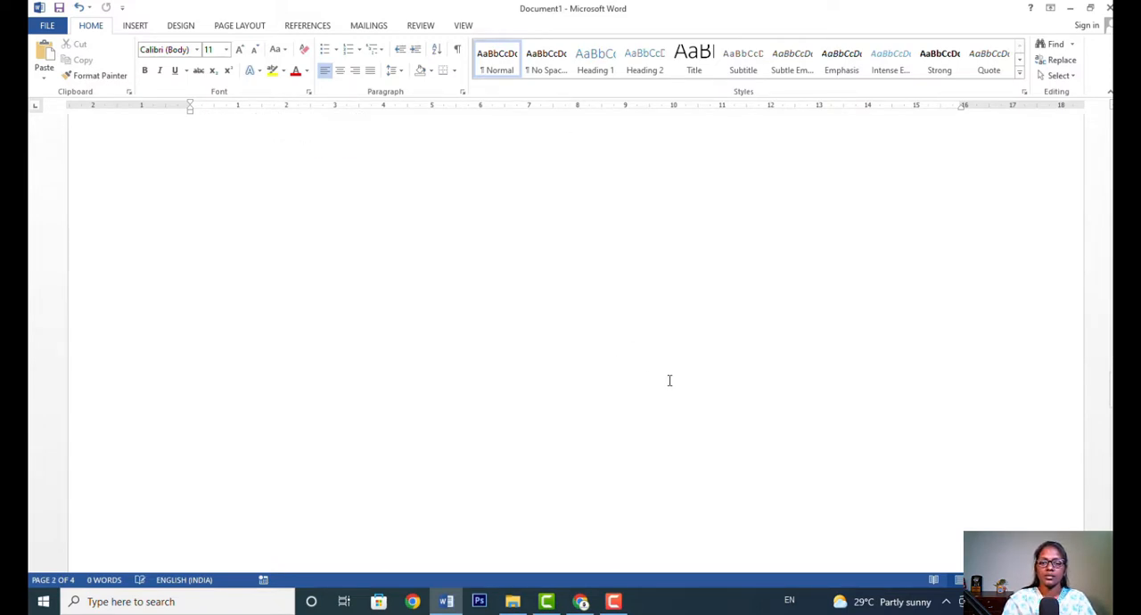
scroll(669, 380, "up", 9)
scroll(670, 382, "down", 3)
scroll(668, 392, "up", 3)
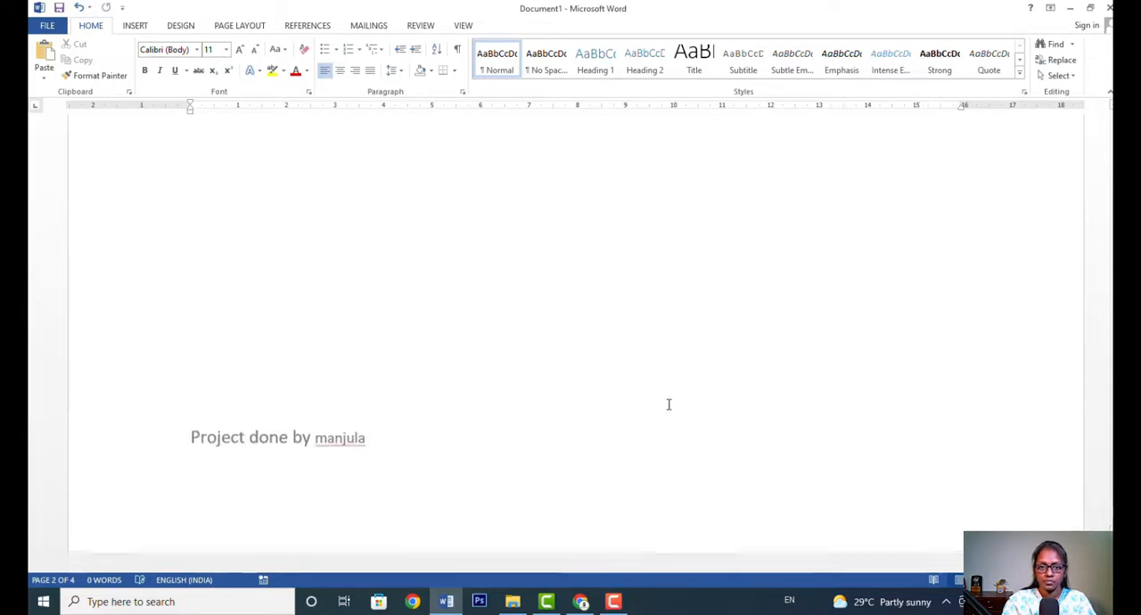
scroll(575, 409, "down", 8)
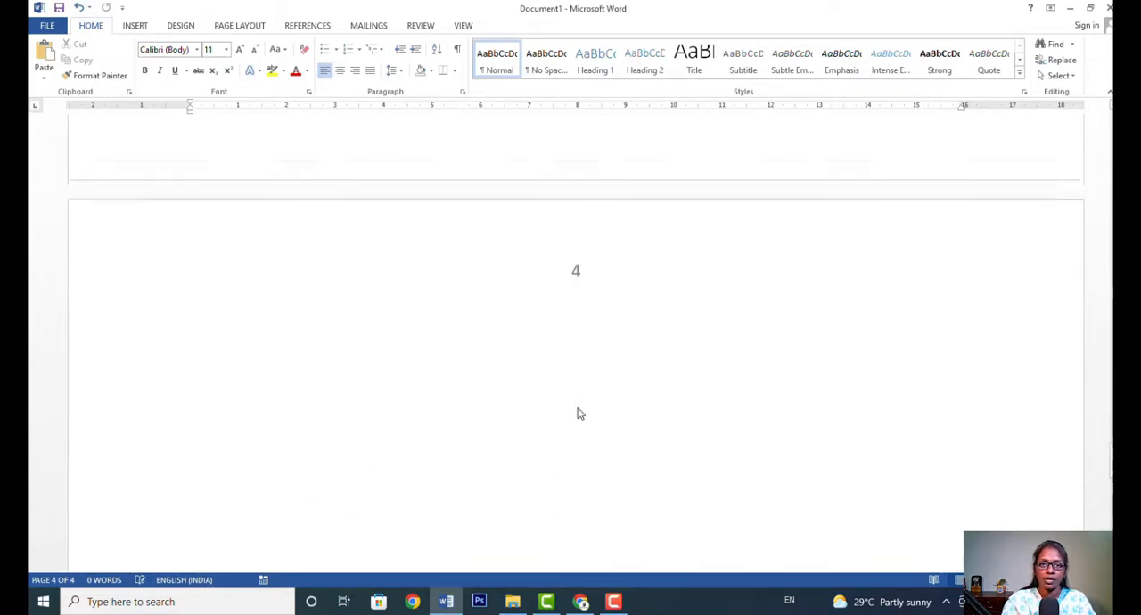
scroll(578, 409, "up", 20)
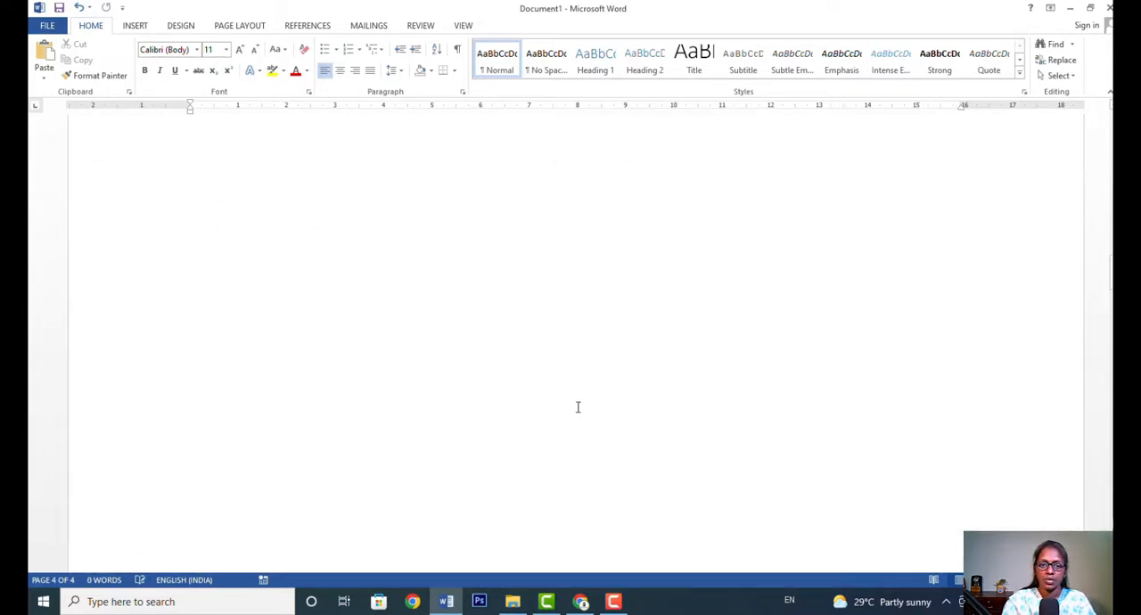
scroll(535, 392, "up", 5)
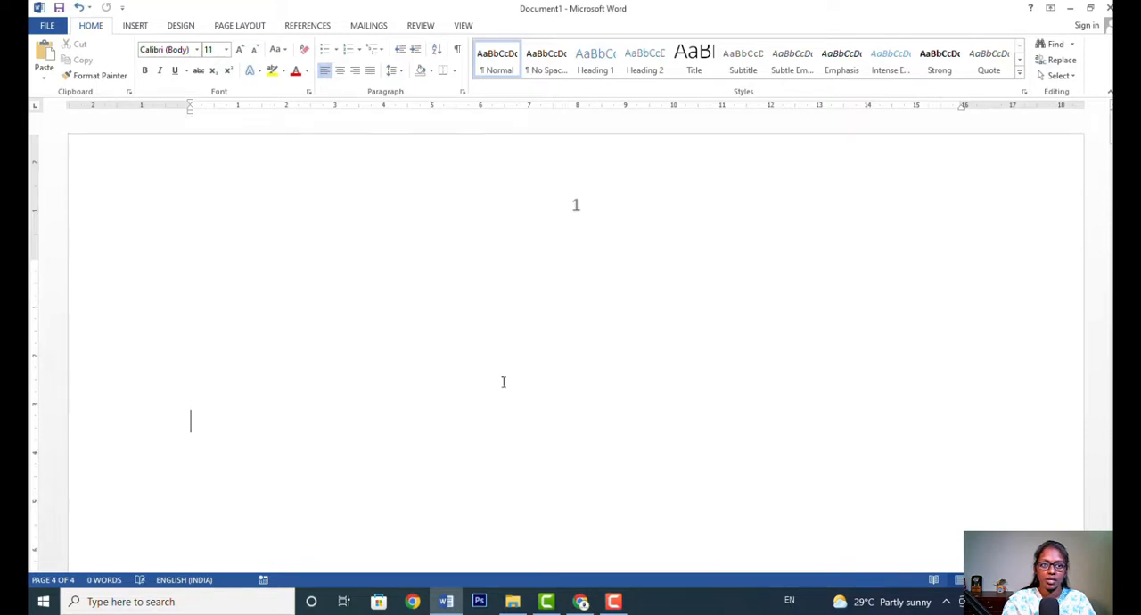
Remove both the header and the footer from the document and check the pages.
left_click(139, 25)
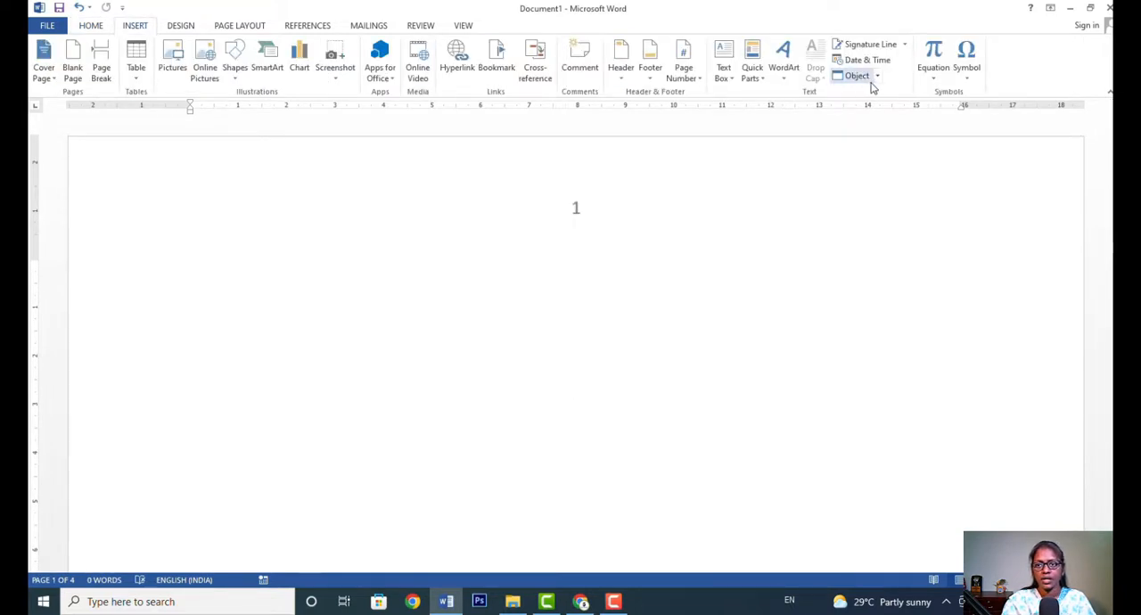
left_click(627, 79)
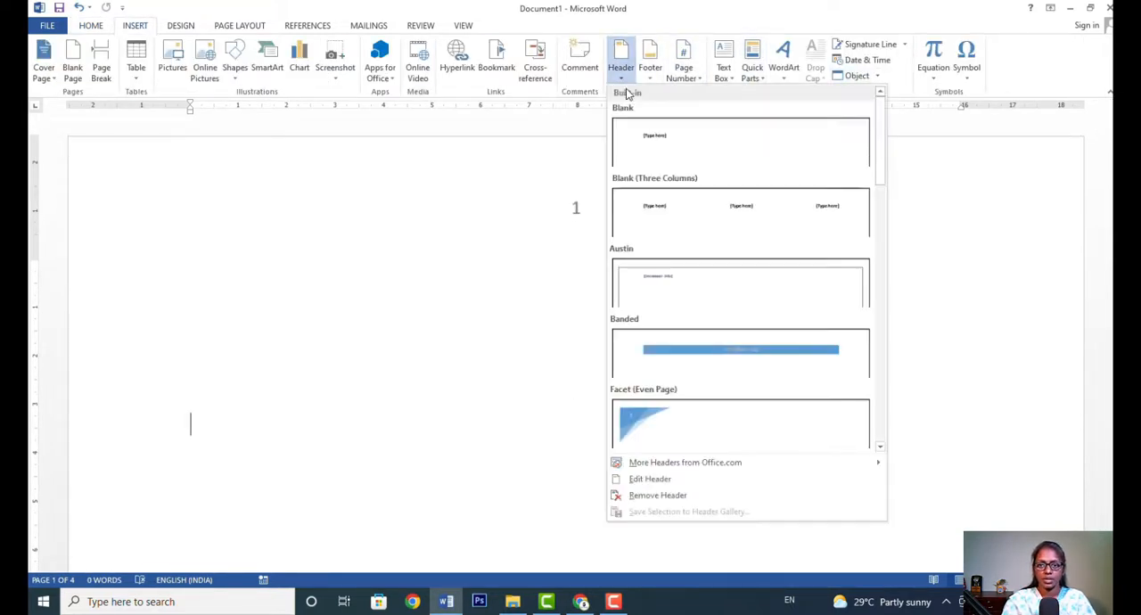
left_click(691, 495)
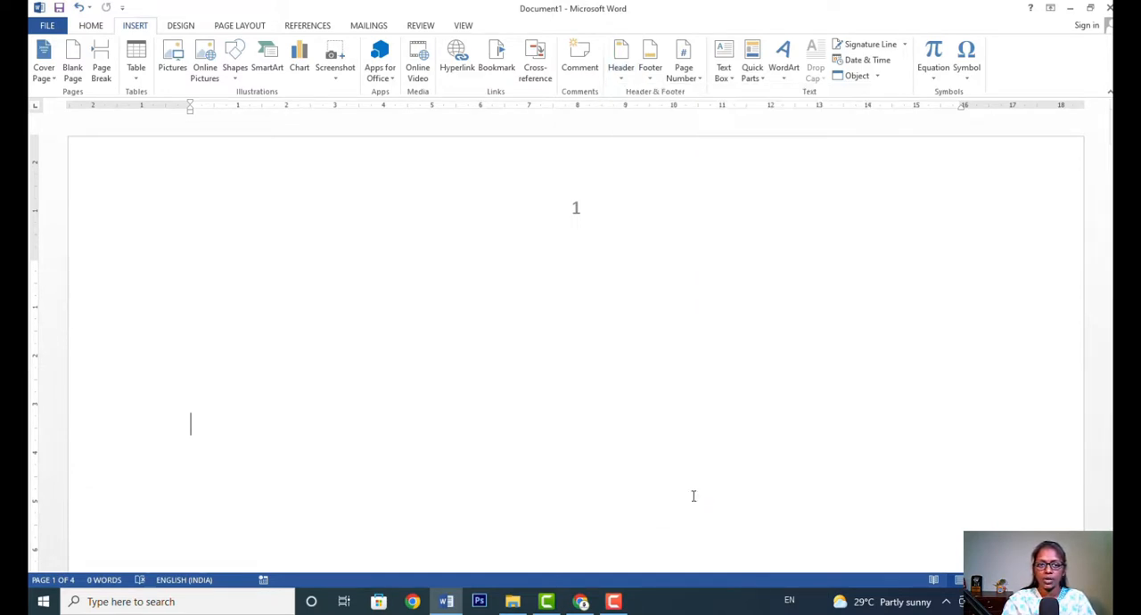
left_click(654, 80)
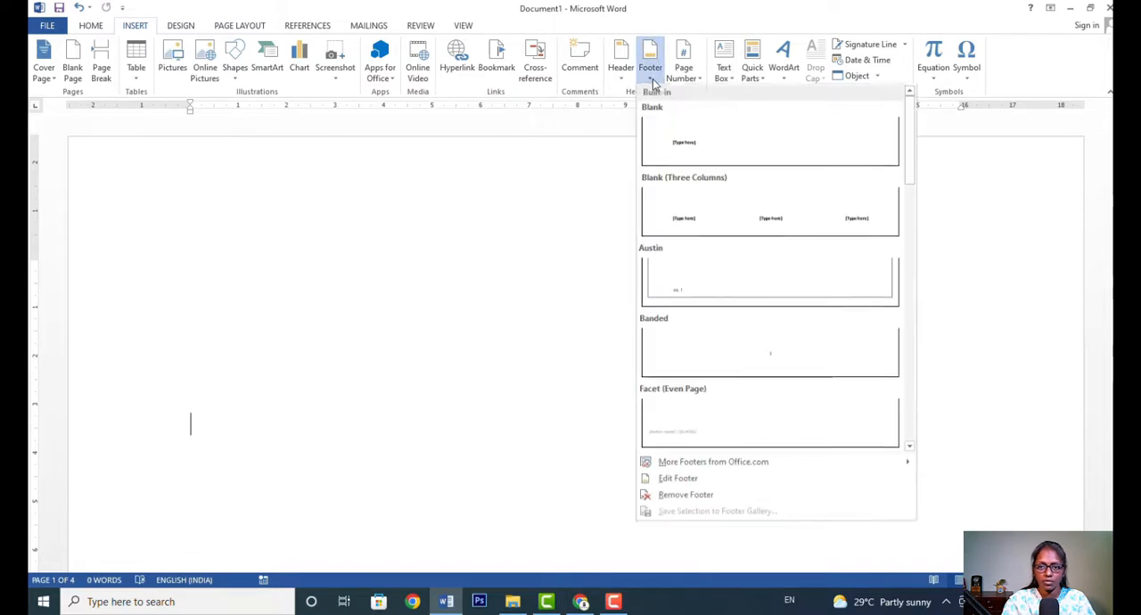
left_click(719, 500)
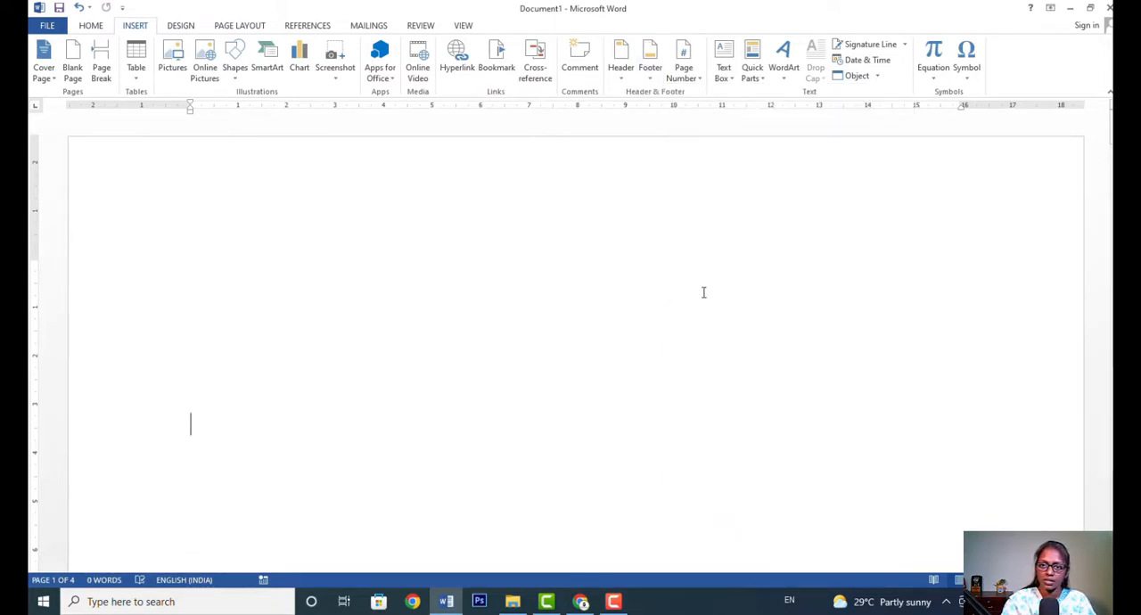
scroll(802, 419, "down", 5)
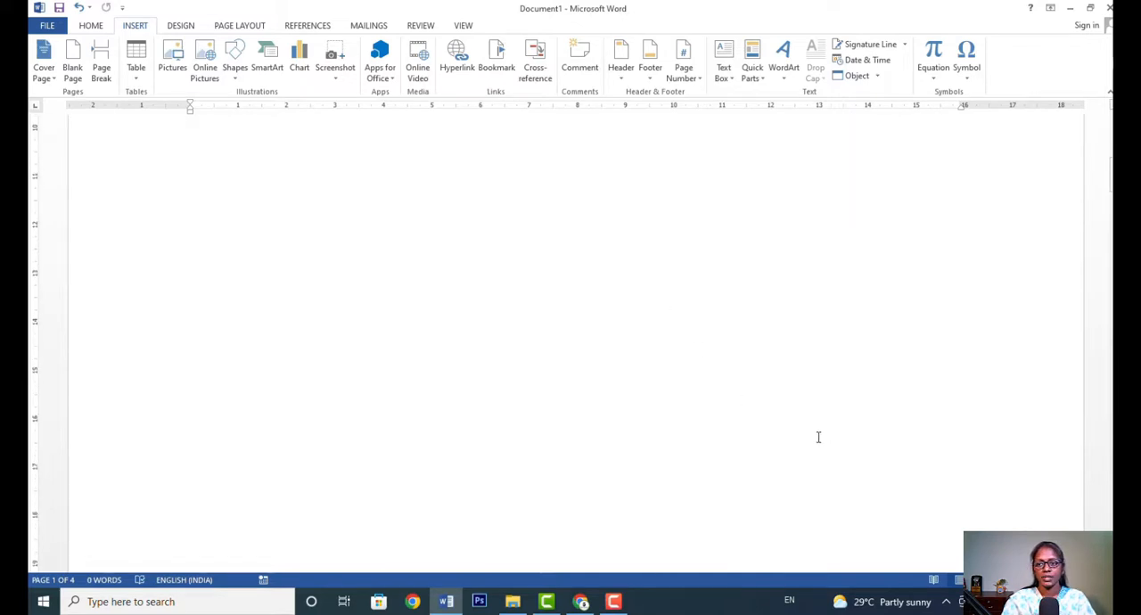
scroll(818, 437, "down", 5)
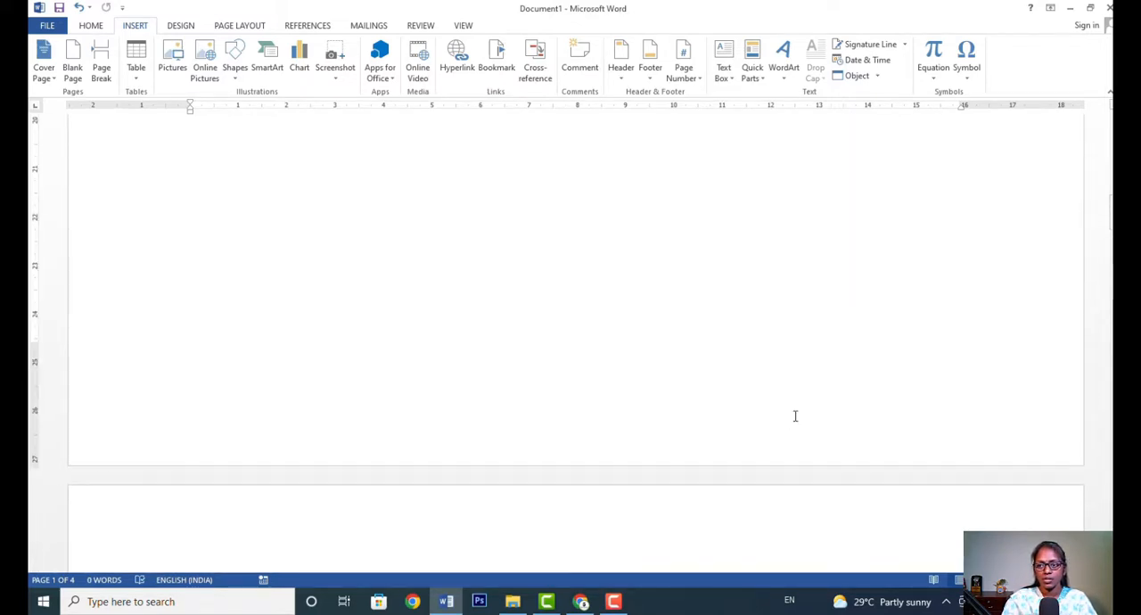
Insert a built-in Simple Text Box on the first page.
scroll(795, 416, "up", 10)
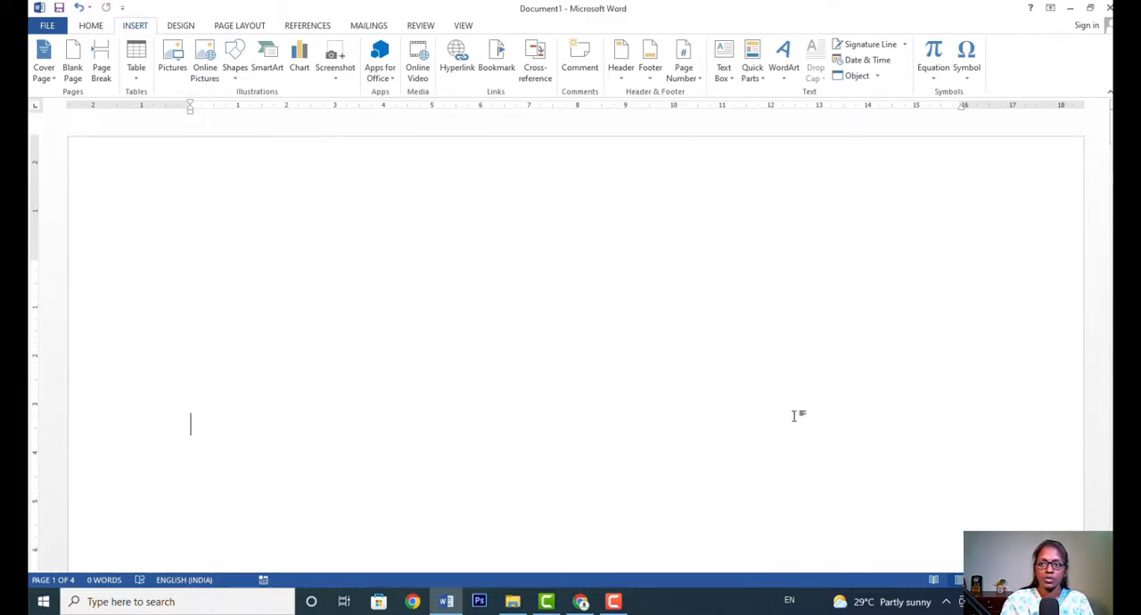
left_click(729, 66)
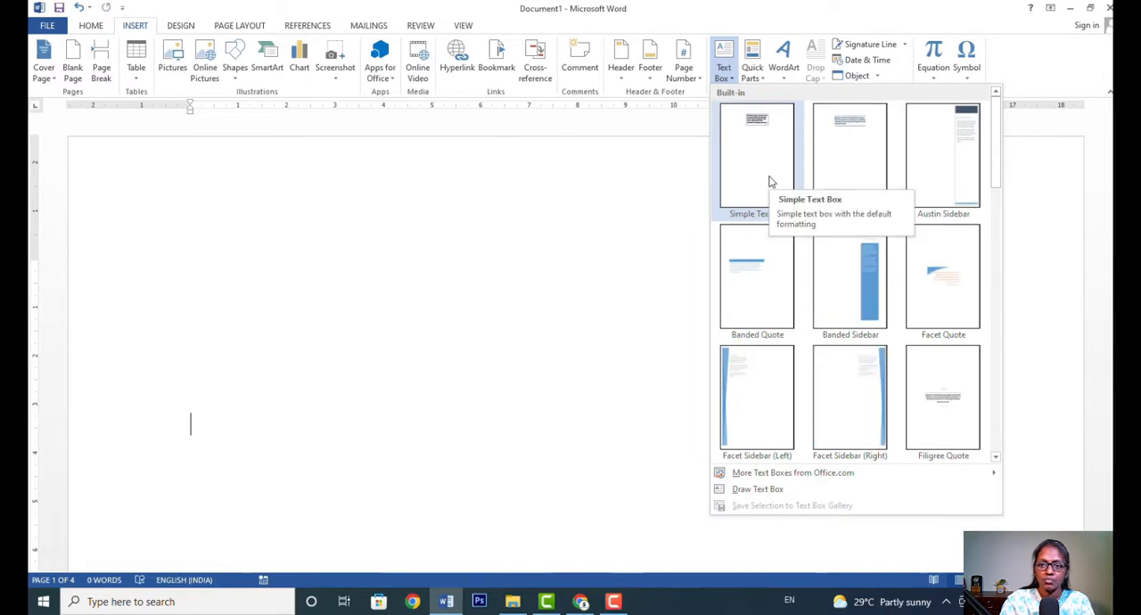
left_click(771, 181)
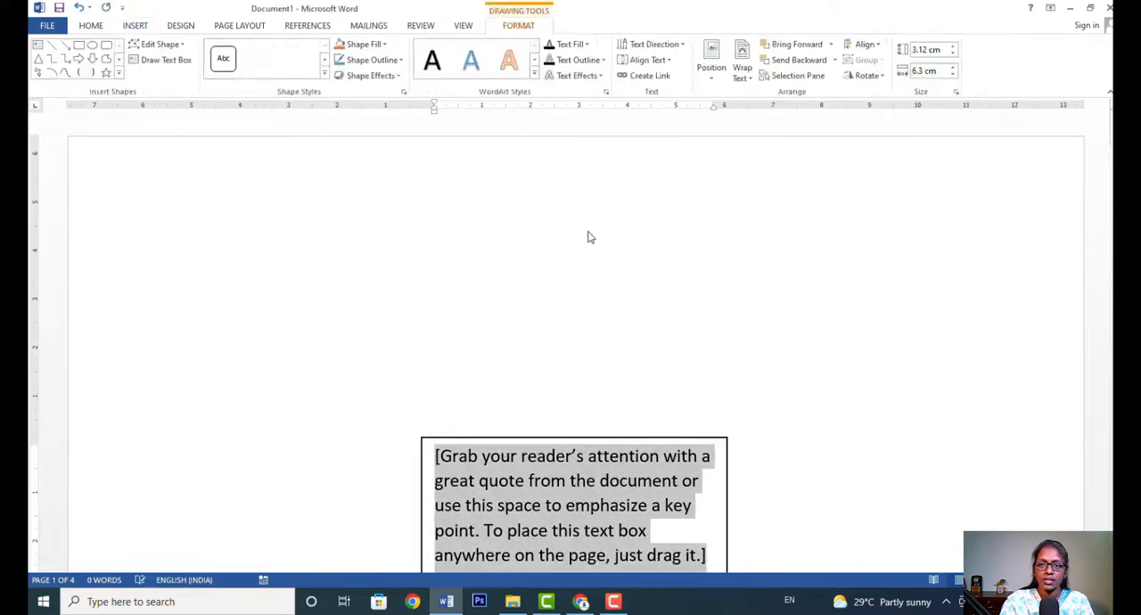
Replace the text box placeholder with "Welcome to MS office learning" and return to the document body.
scroll(722, 315, "down", 3)
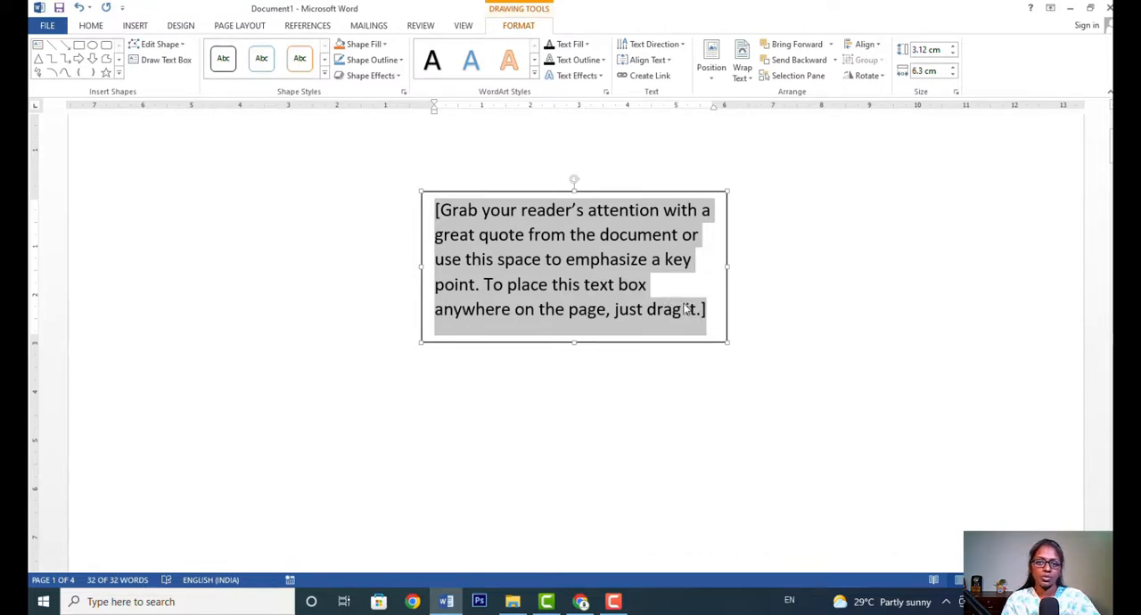
type("wel")
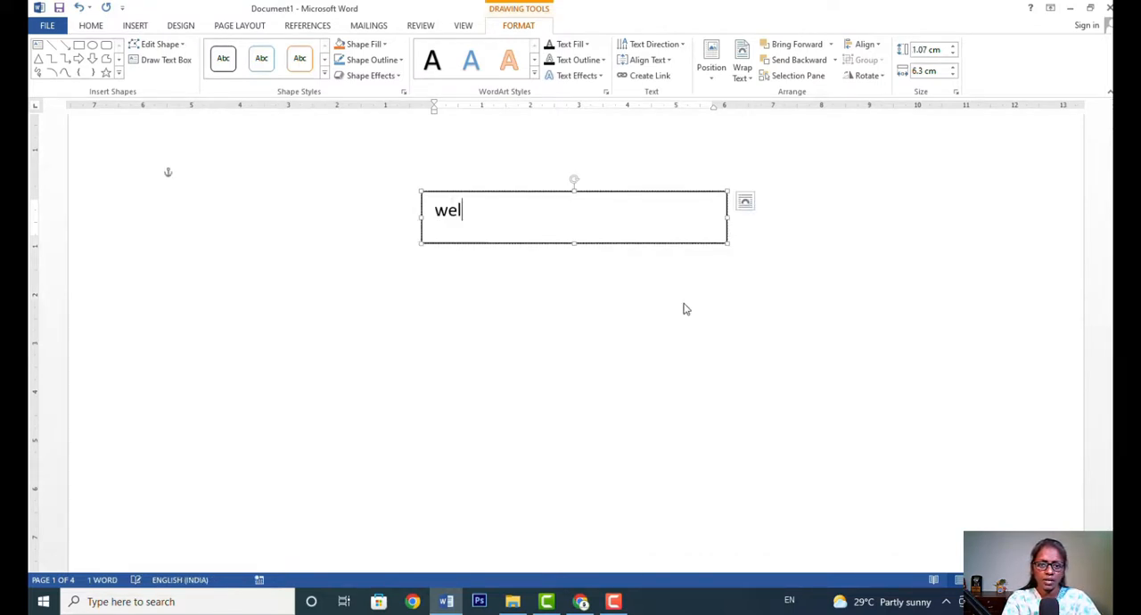
type("come to ")
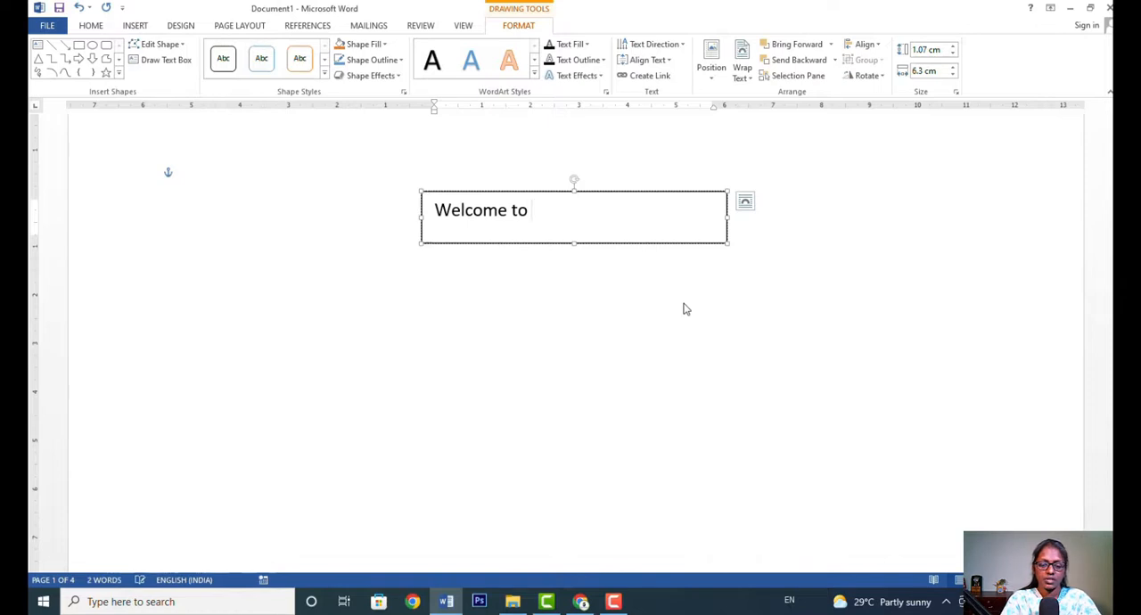
type("MS office")
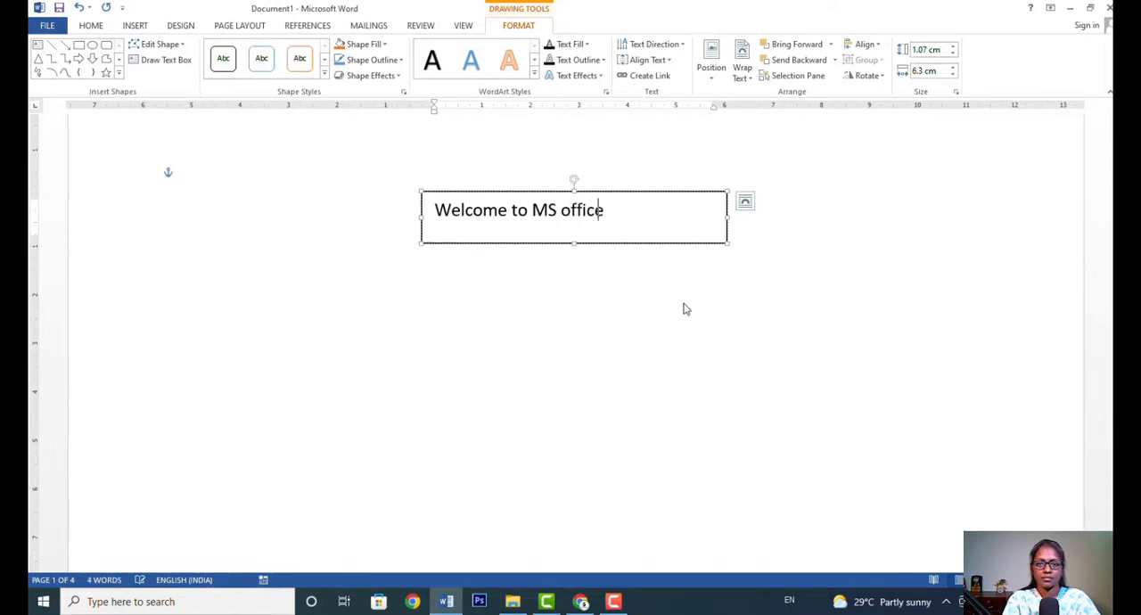
type(" learning")
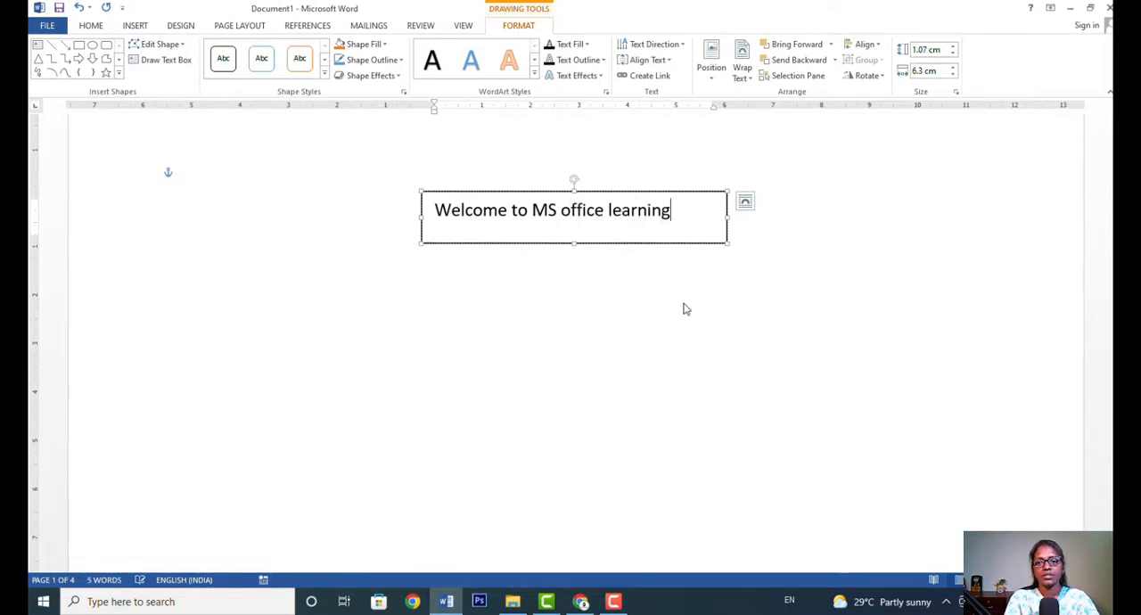
left_click(748, 368)
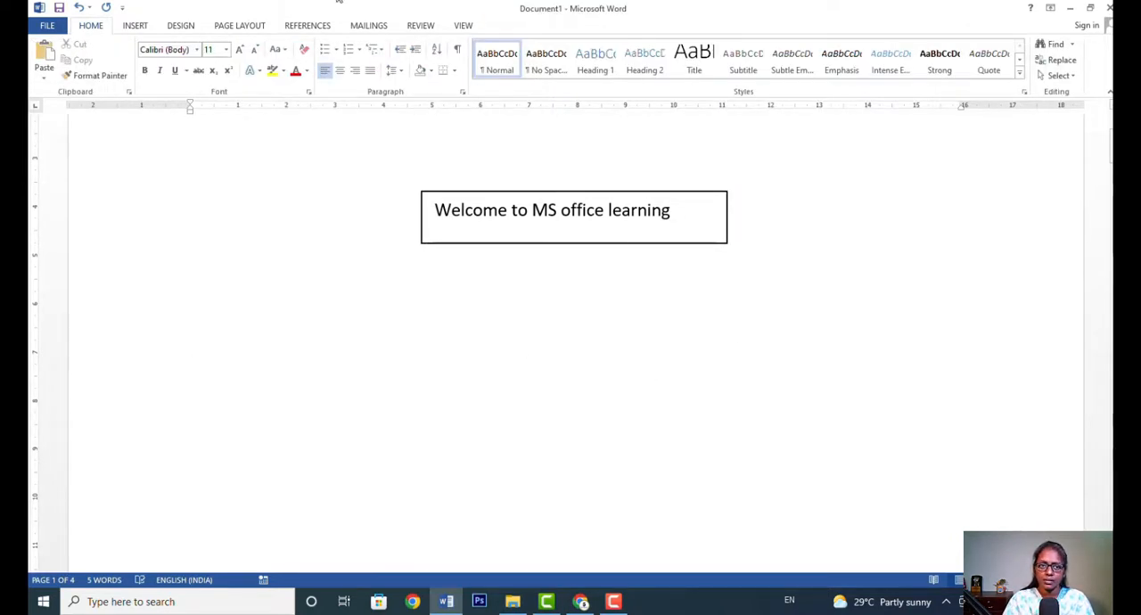
Insert a WordArt in the blue style of the third row below the text box, reading "Sixth standard".
left_click(135, 27)
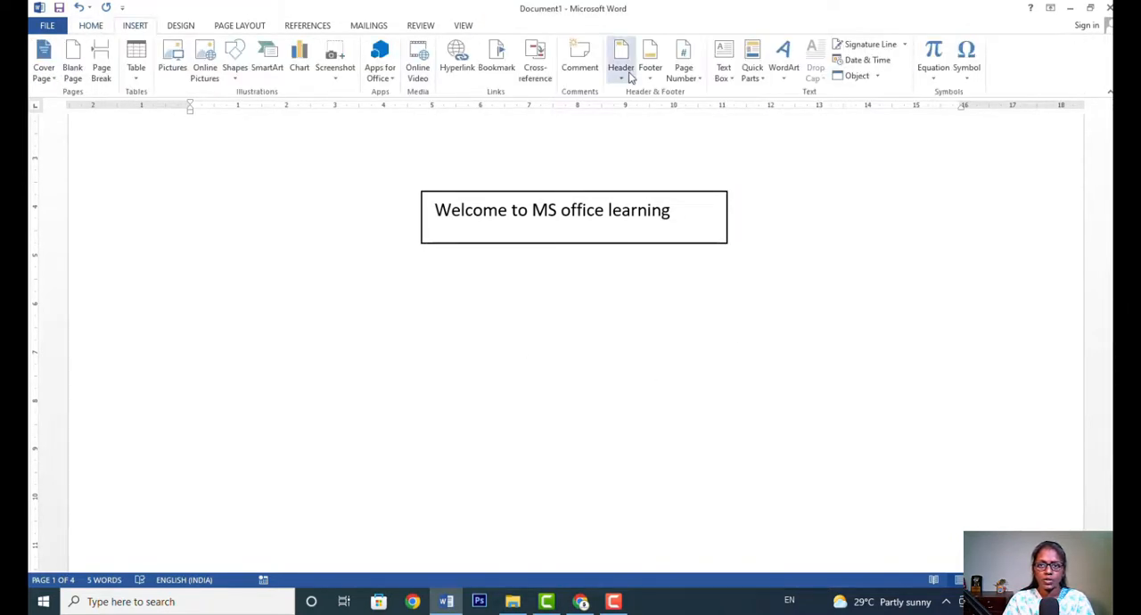
left_click(790, 83)
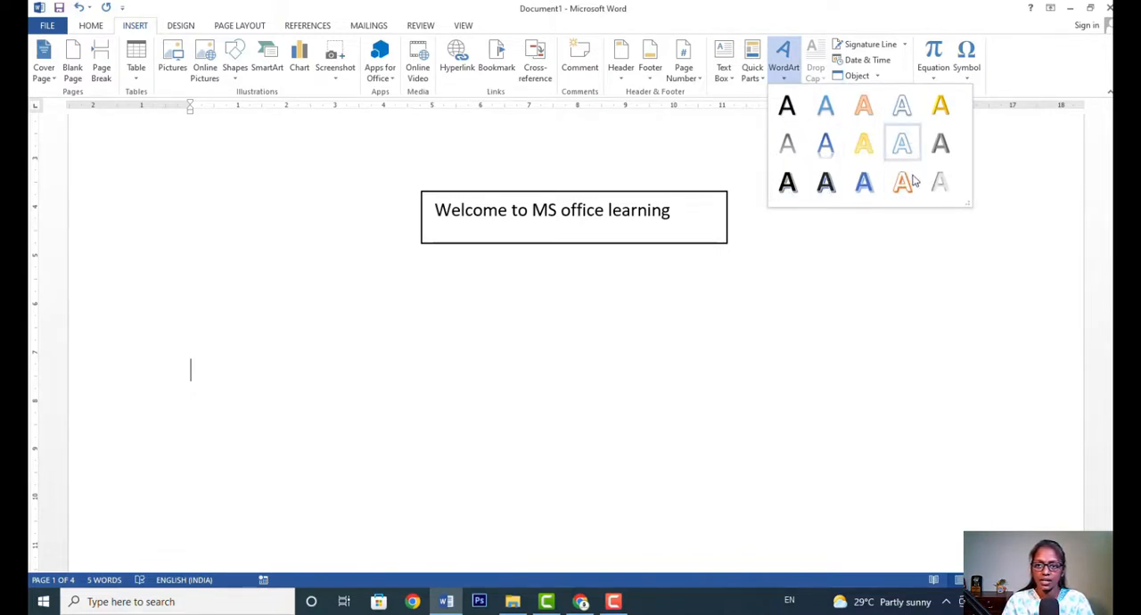
left_click(864, 183)
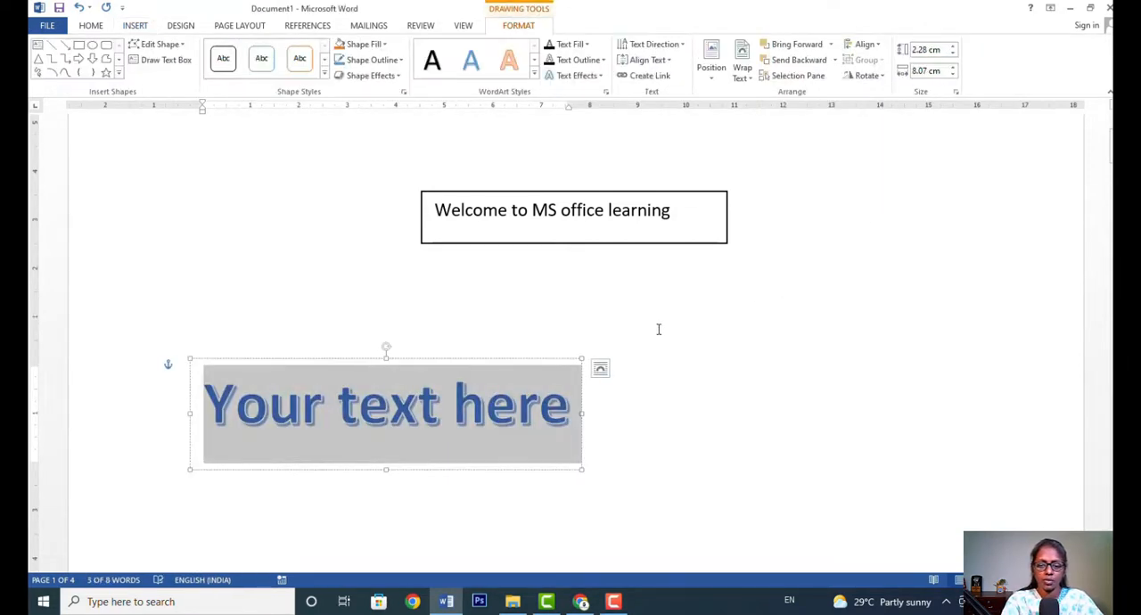
type("sixth s")
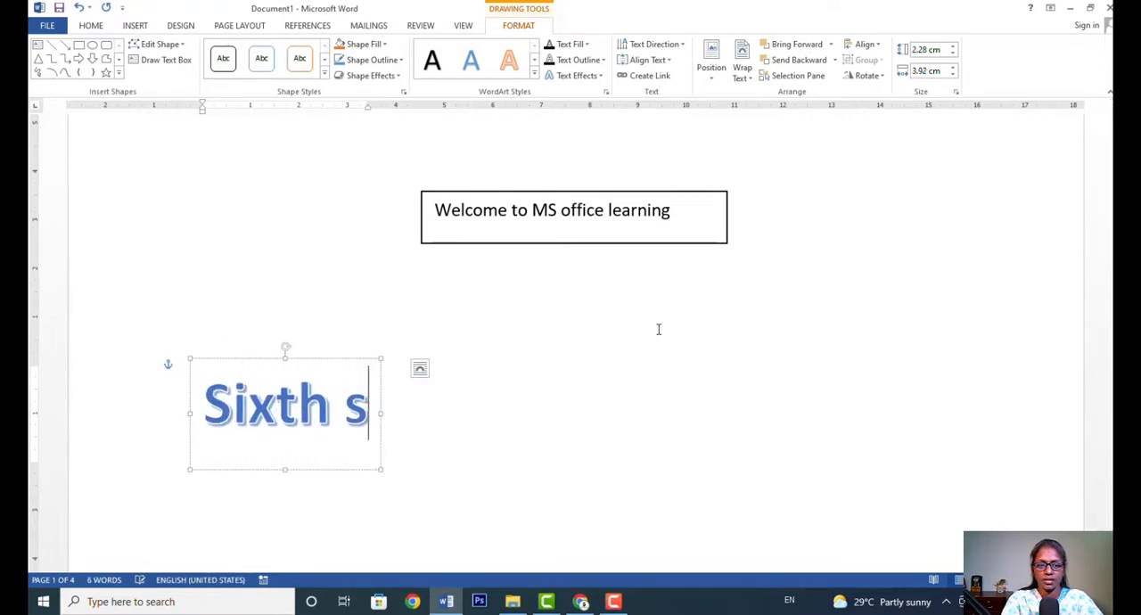
type("tandda")
key("BackSpace")
key("BackSpace")
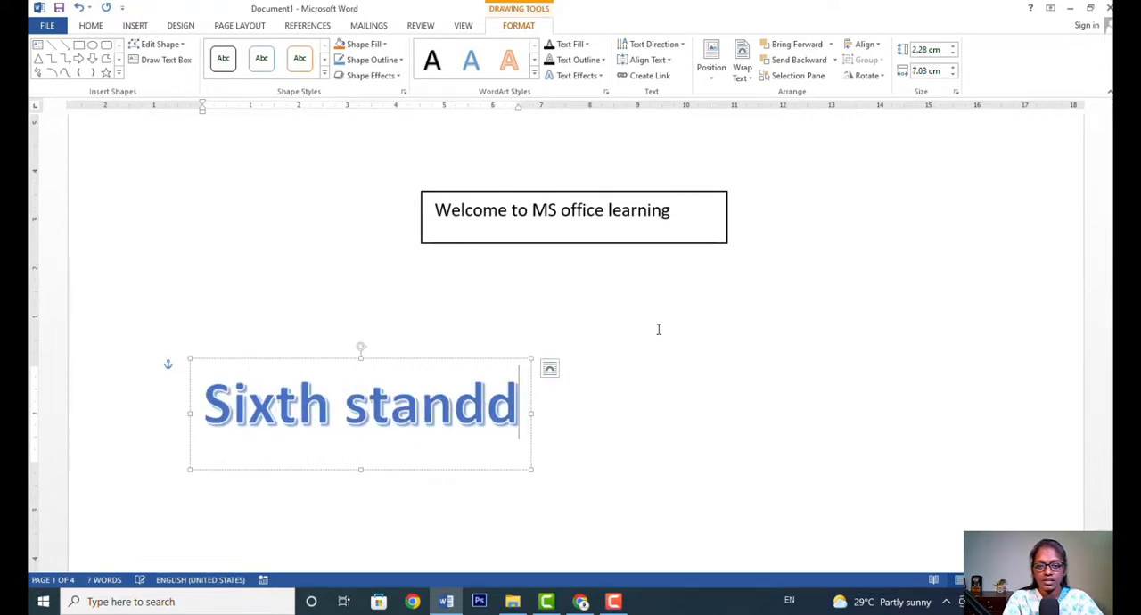
type("art")
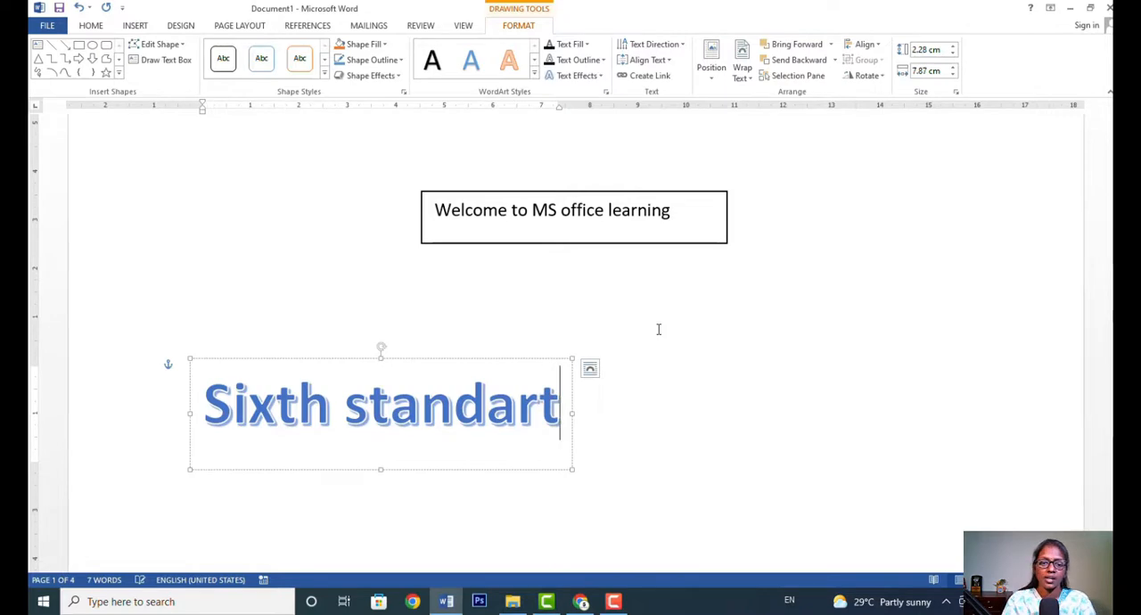
key("BackSpace")
type("d")
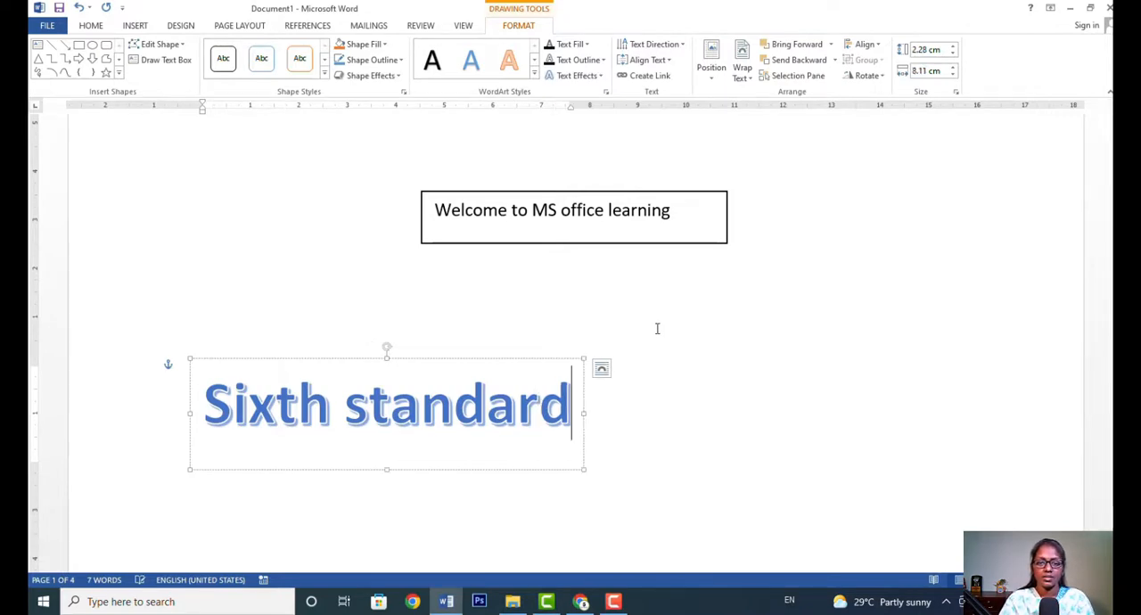
left_click(624, 402)
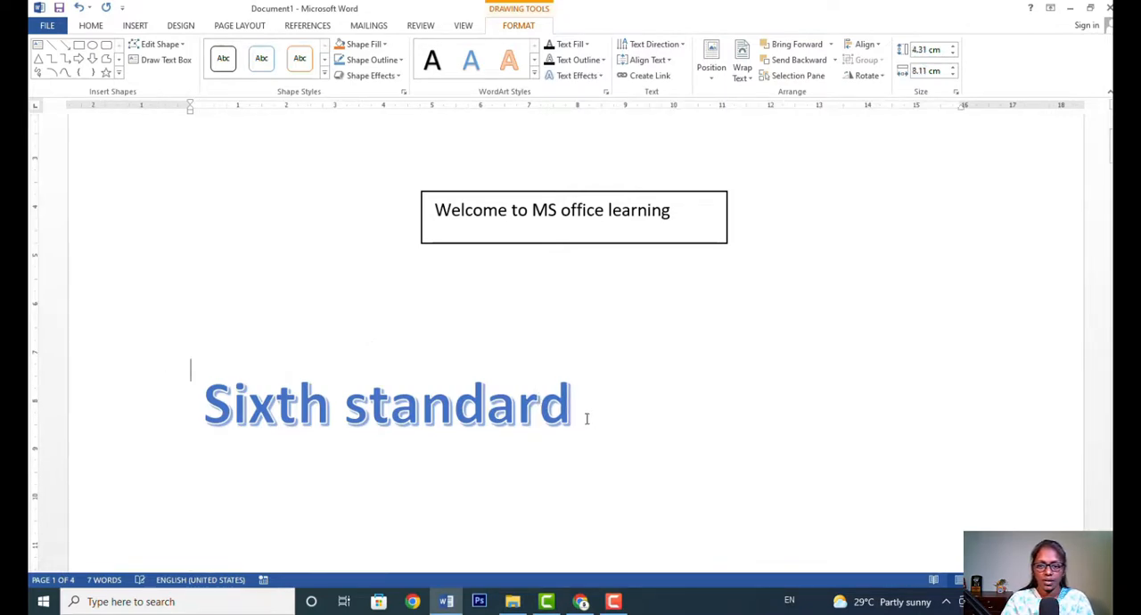
Enlarge the "Sixth standard" WordArt frame to about 6.15 cm high and 14.51 cm wide.
left_click(582, 389)
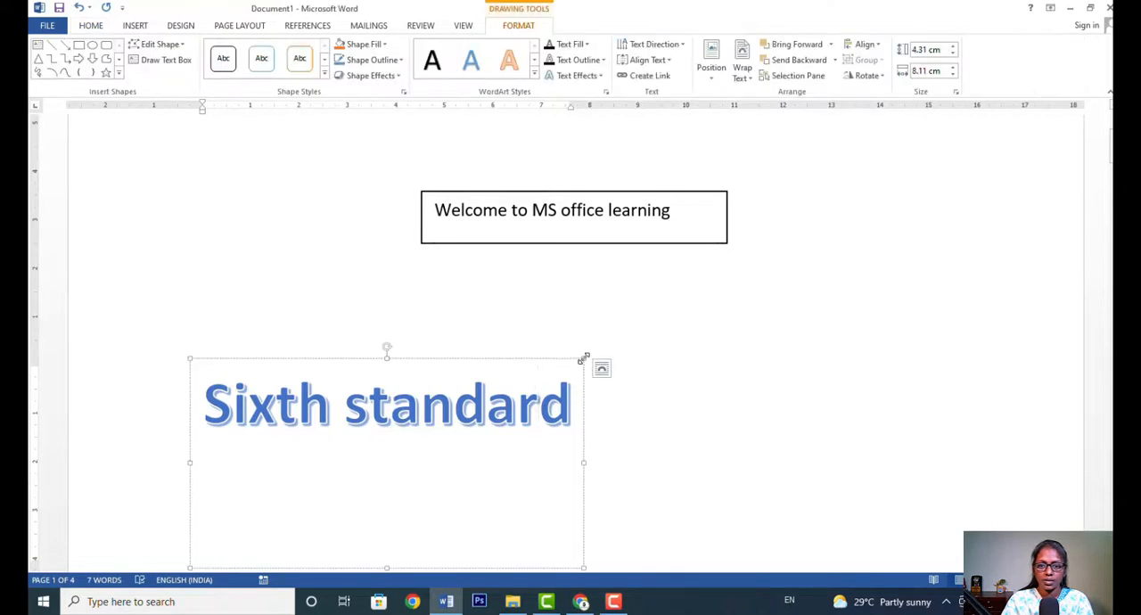
left_click_drag(622, 349, 893, 269)
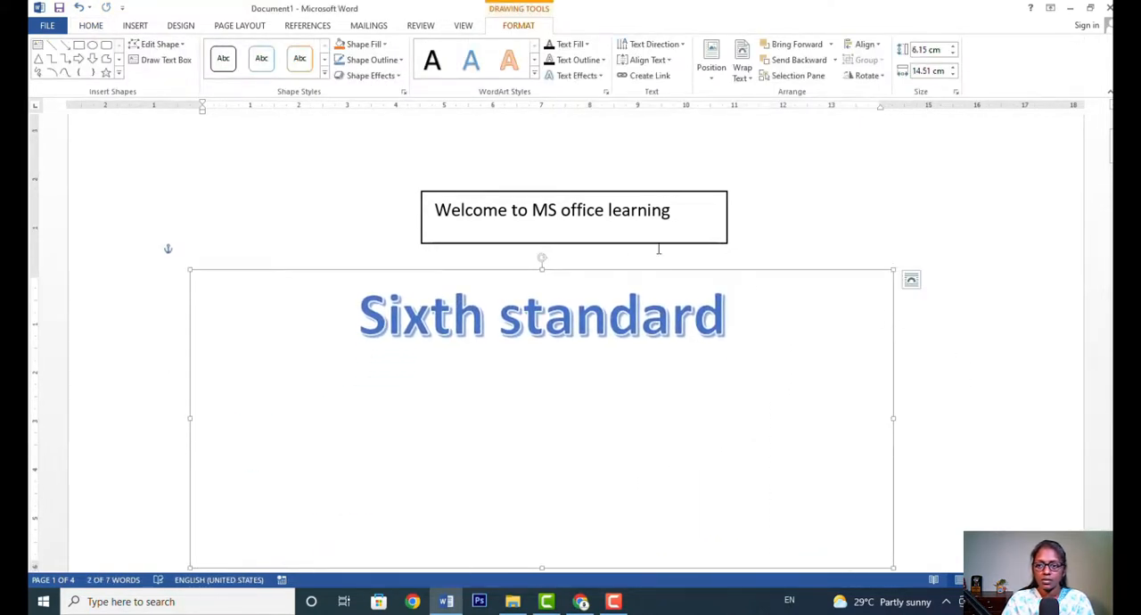
Set the WordArt's text wrapping to Square and move it up over the "Welcome to MS office learning" text box.
left_click(912, 284)
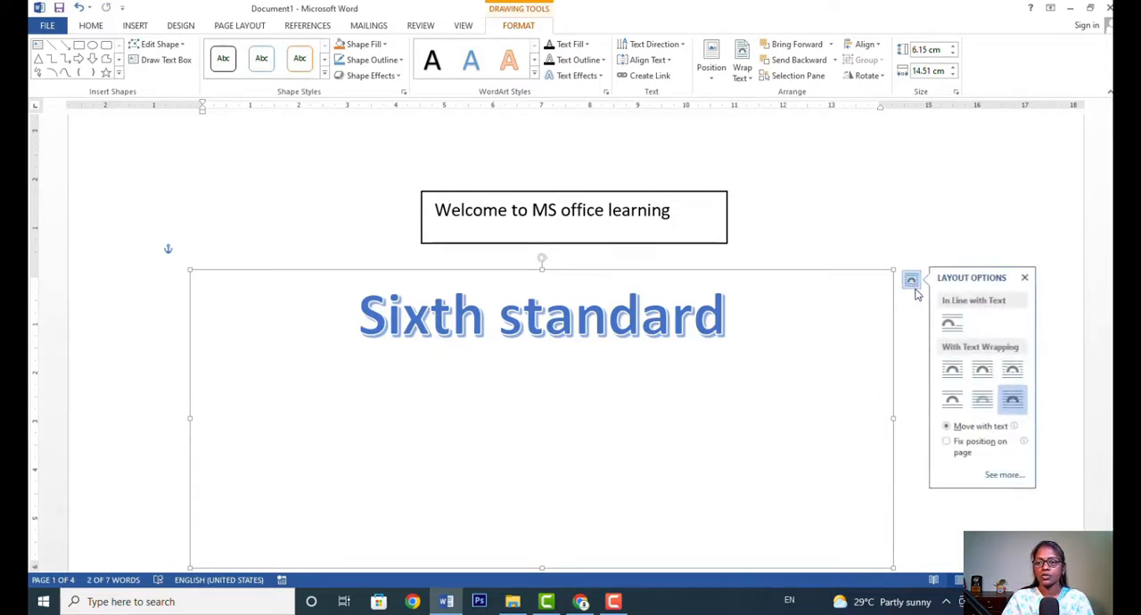
left_click(984, 373)
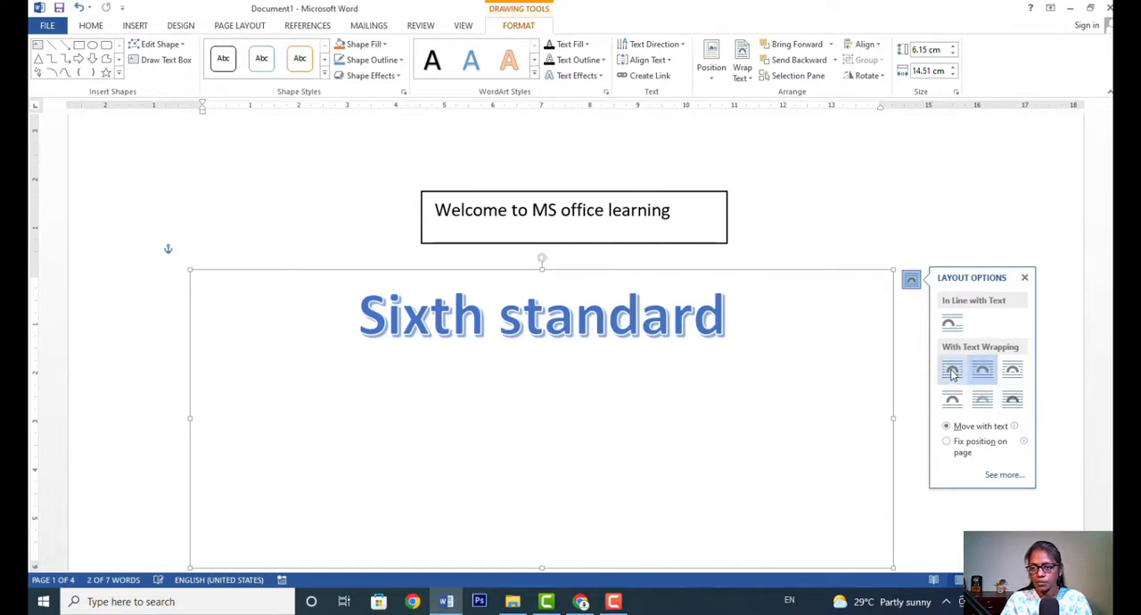
left_click(953, 373)
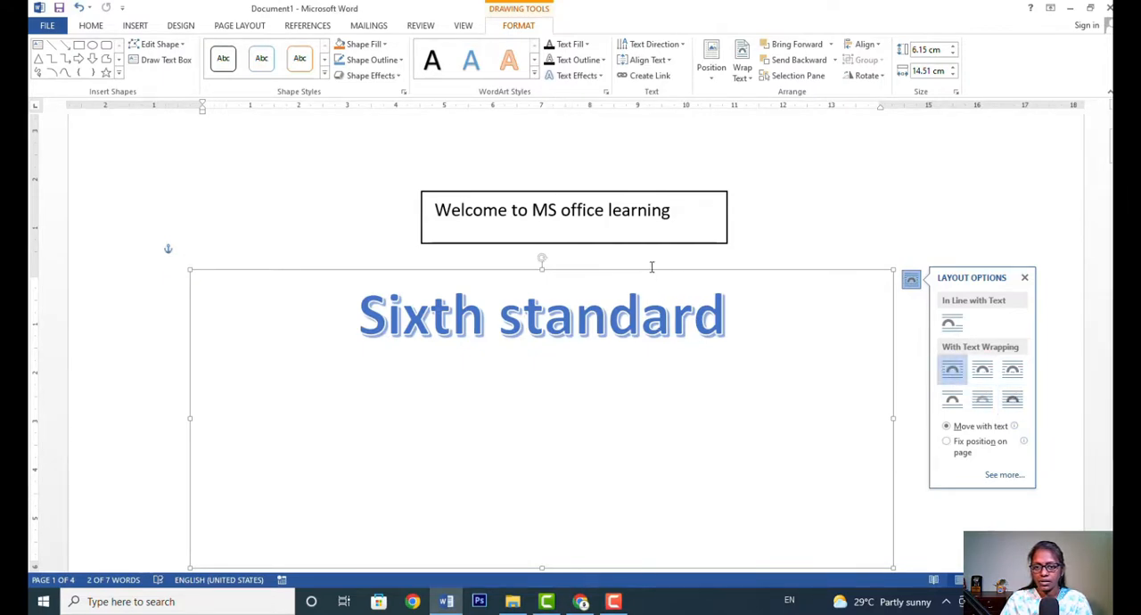
left_click_drag(651, 272, 669, 157)
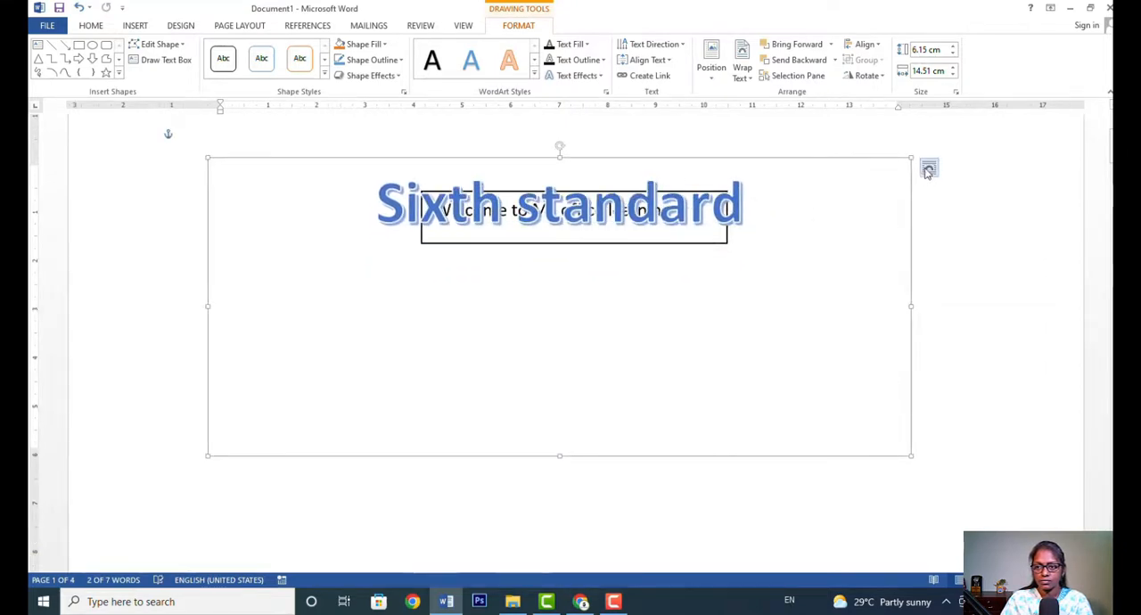
Change the WordArt's layout to Behind Text so it sits behind the text box.
left_click(929, 168)
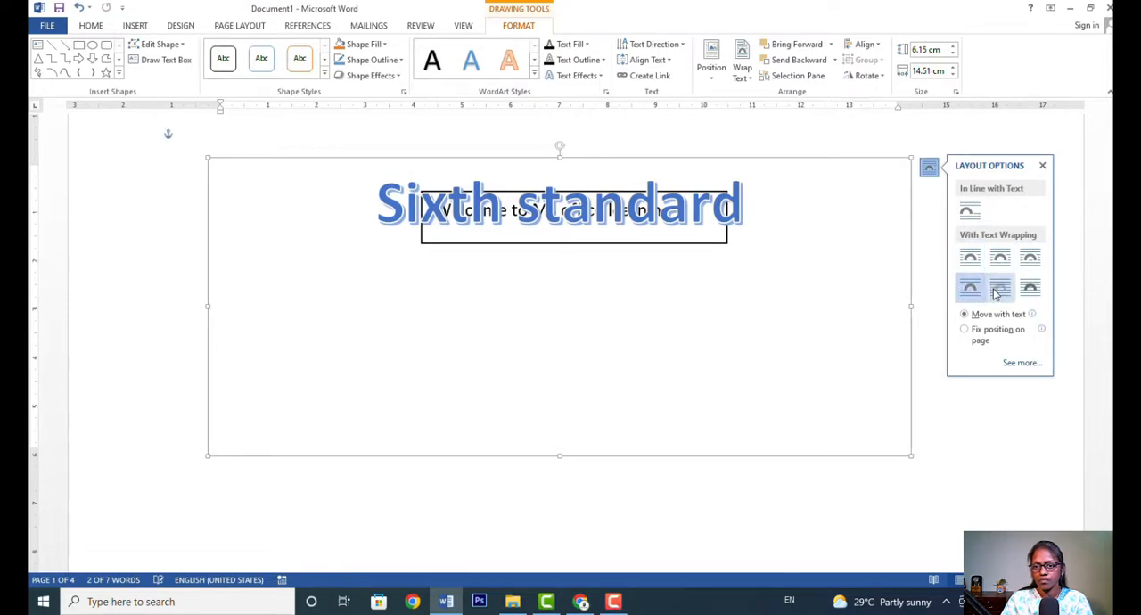
left_click(997, 292)
left_click(1042, 165)
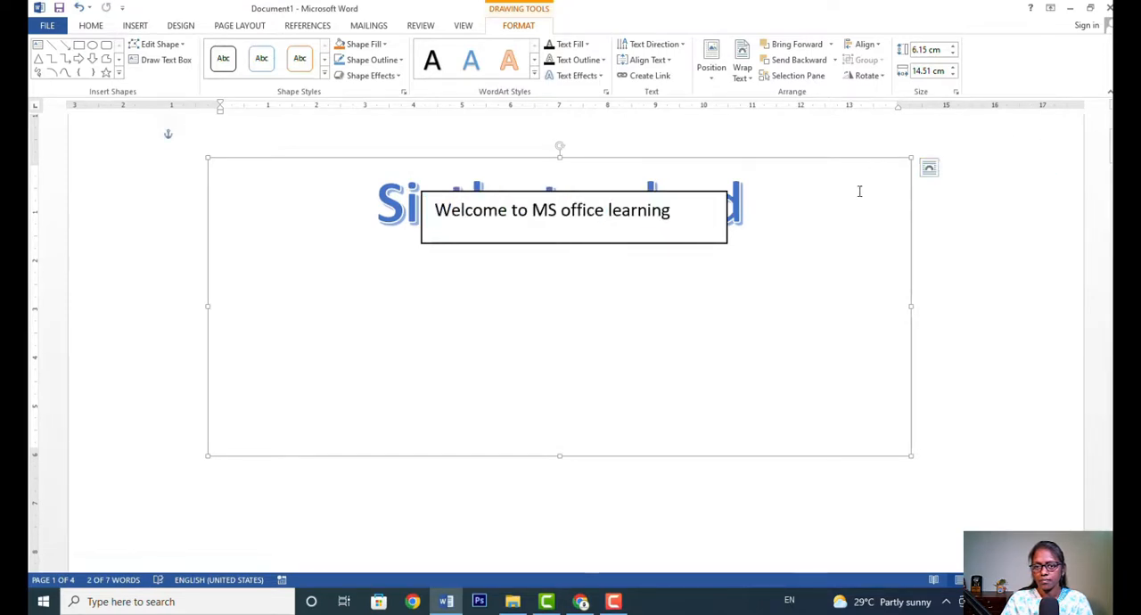
Bring the WordArt back in front of the text box with Square wrapping, ending on Top and Bottom wrapping.
left_click(929, 171)
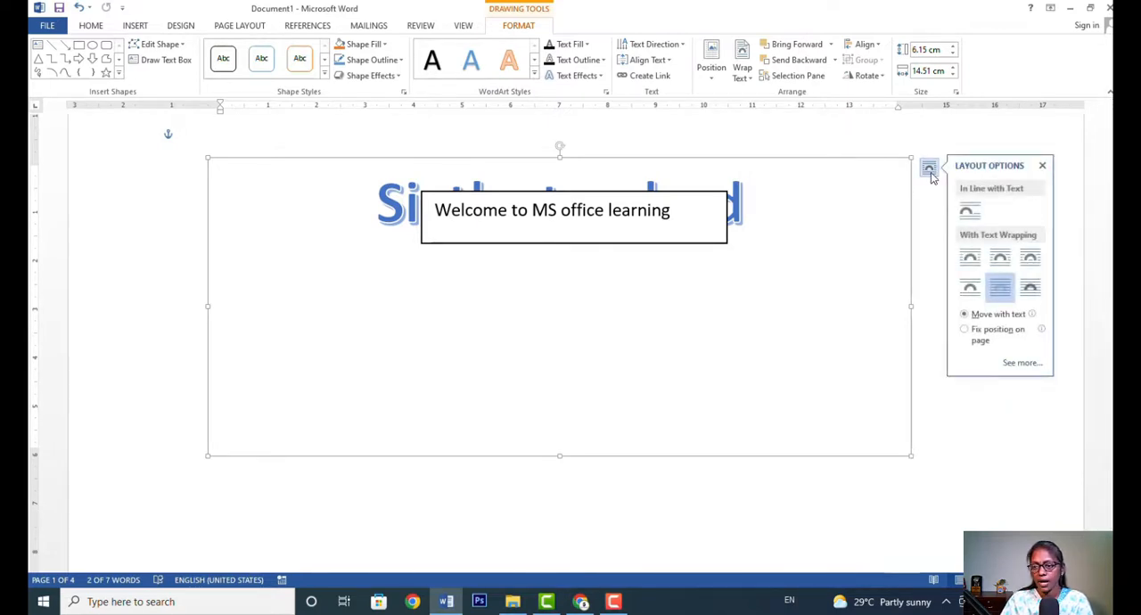
left_click(973, 261)
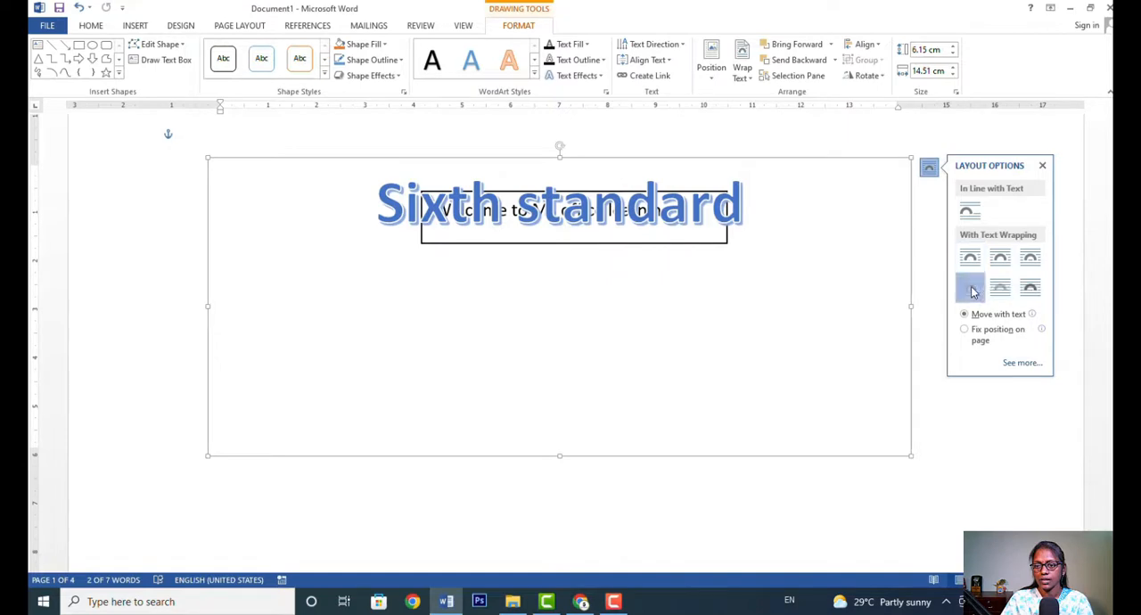
left_click(970, 287)
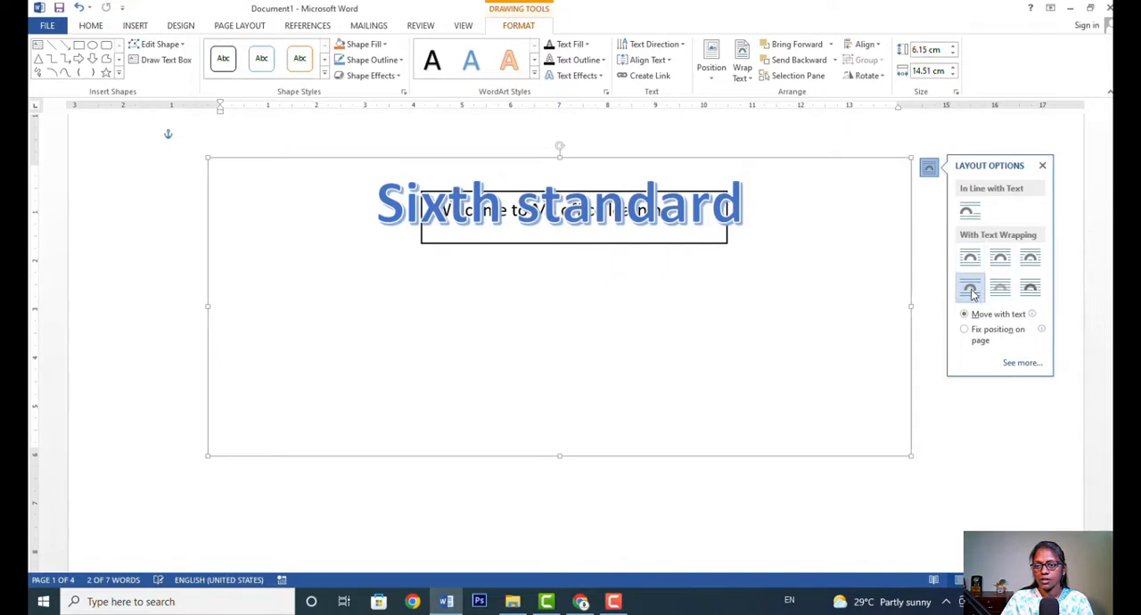
left_click(1070, 355)
Move the "Sixth standard" WordArt down so it sits just below the text box.
left_click(656, 229)
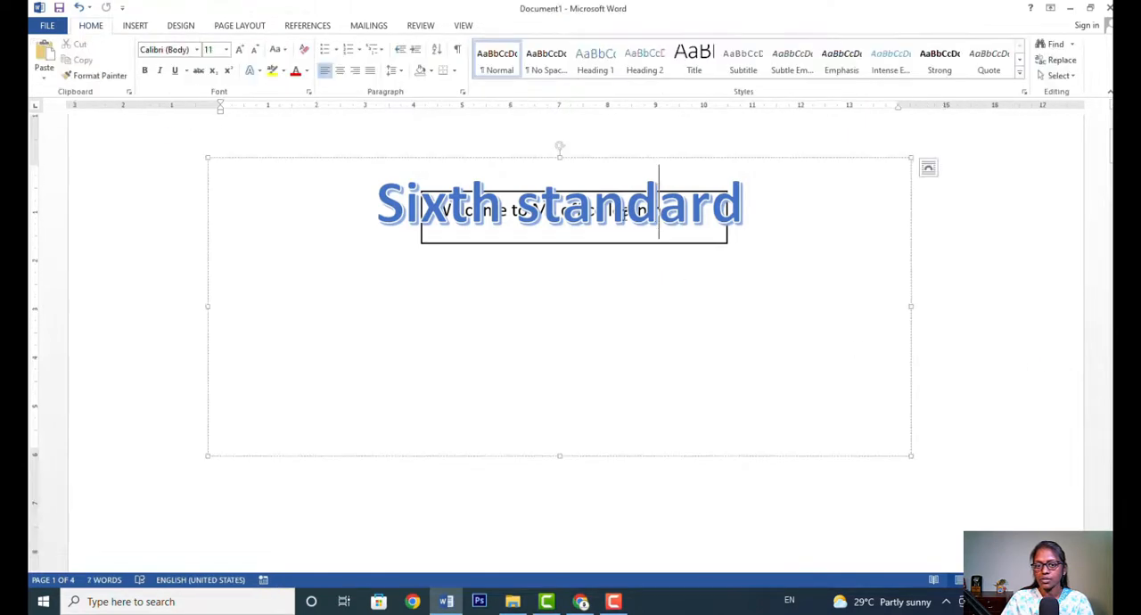
left_click(628, 204)
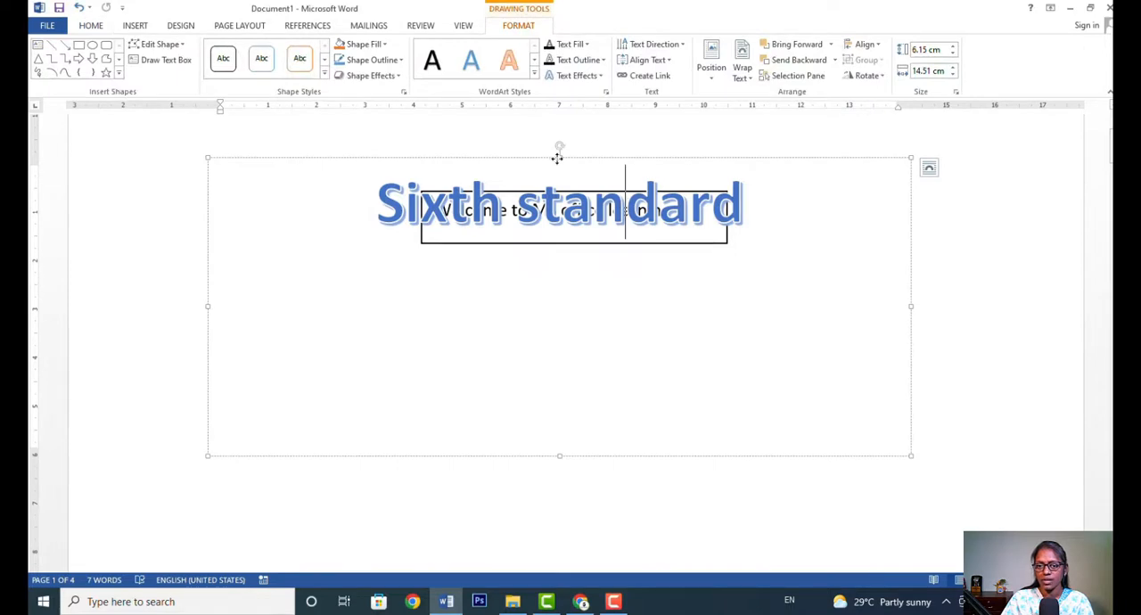
left_click_drag(557, 158, 558, 286)
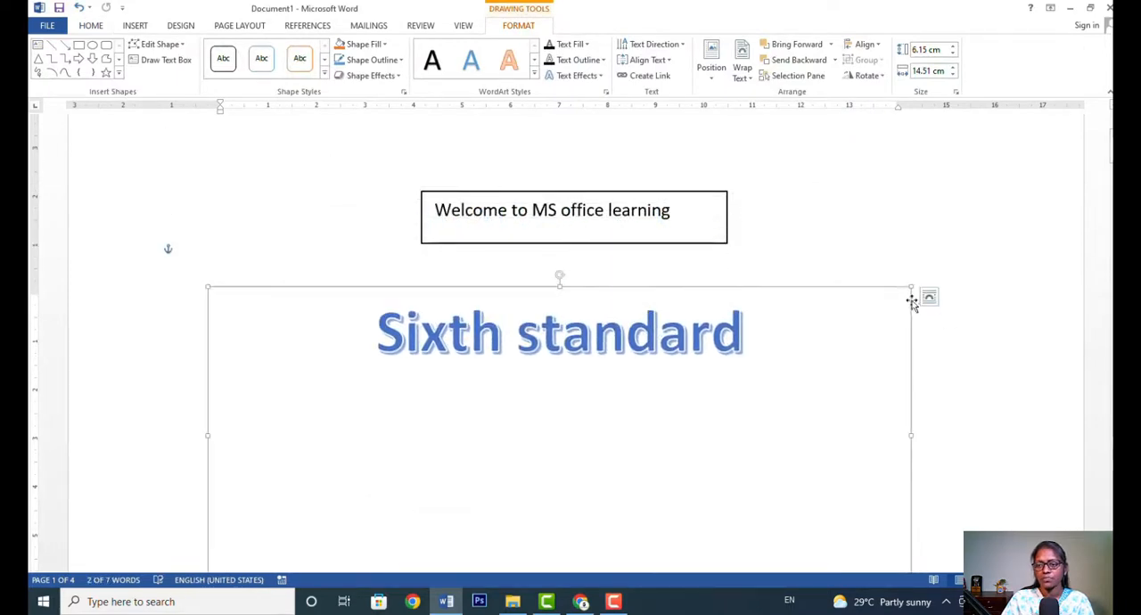
Shrink the WordArt frame to about 2.75 cm high and 13.94 cm wide, and deselect it.
scroll(908, 431, "down", 3)
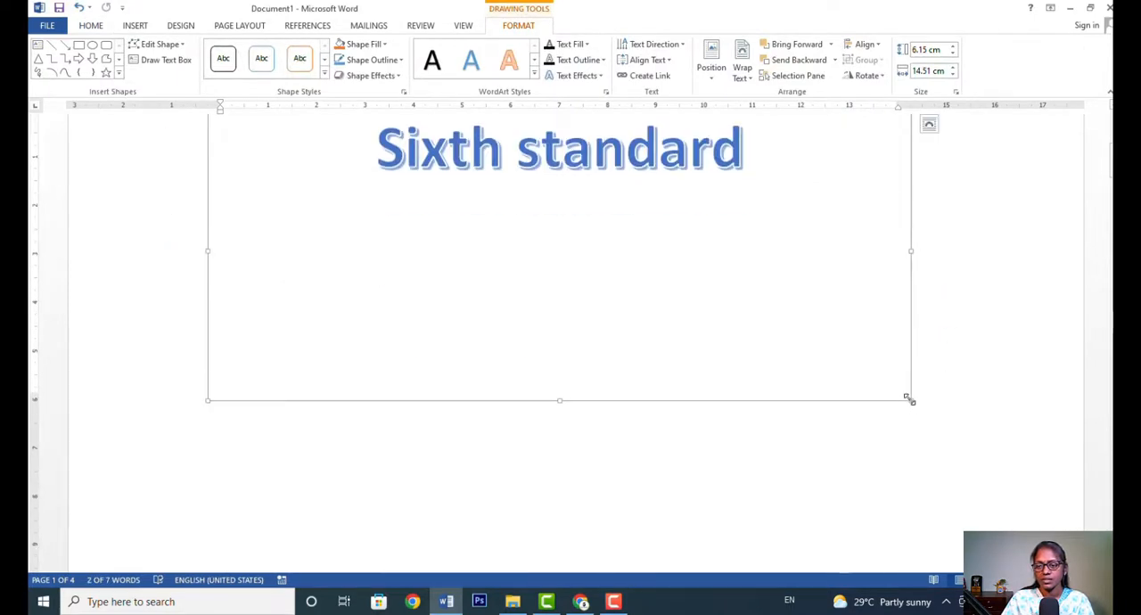
left_click_drag(908, 387, 883, 237)
scroll(951, 308, "up", 6)
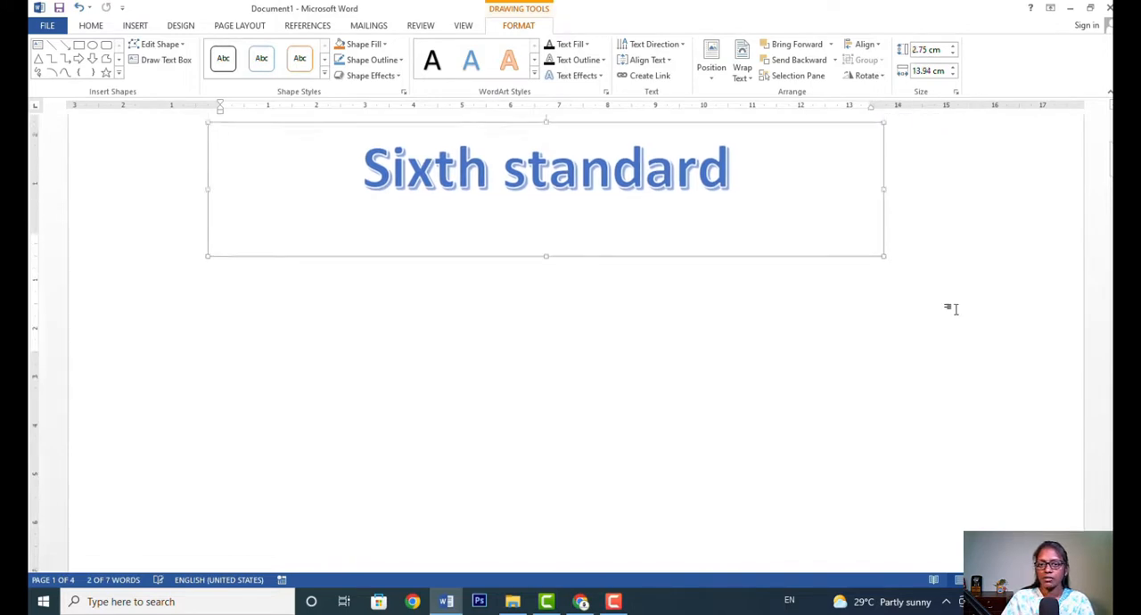
left_click(729, 392)
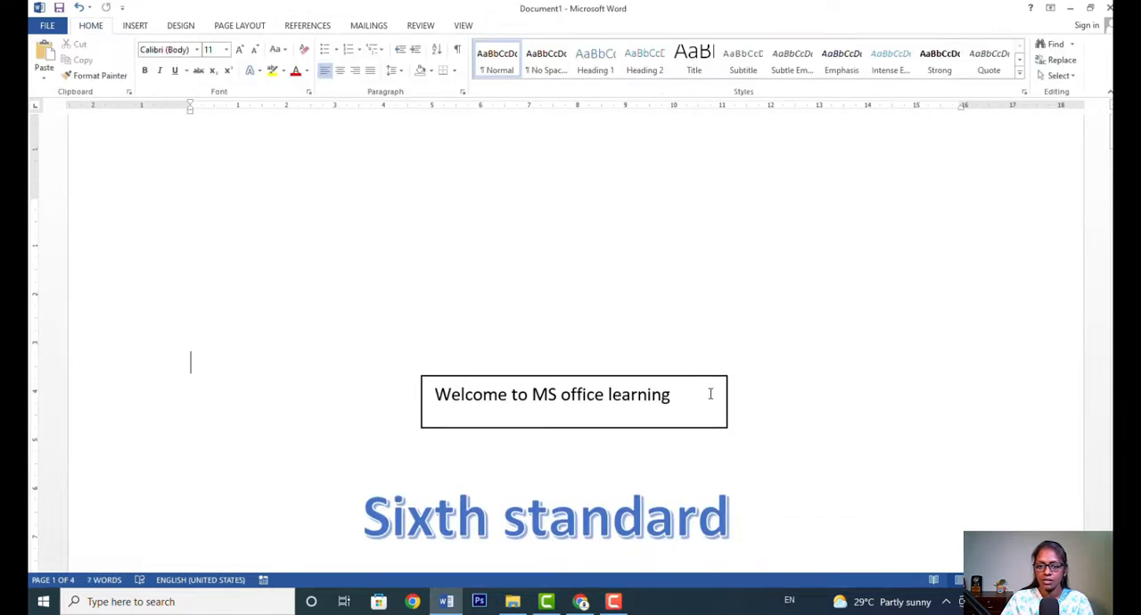
Insert the current date above the text box in the format "07 May 2022", with English (India) as the language.
left_click(489, 515)
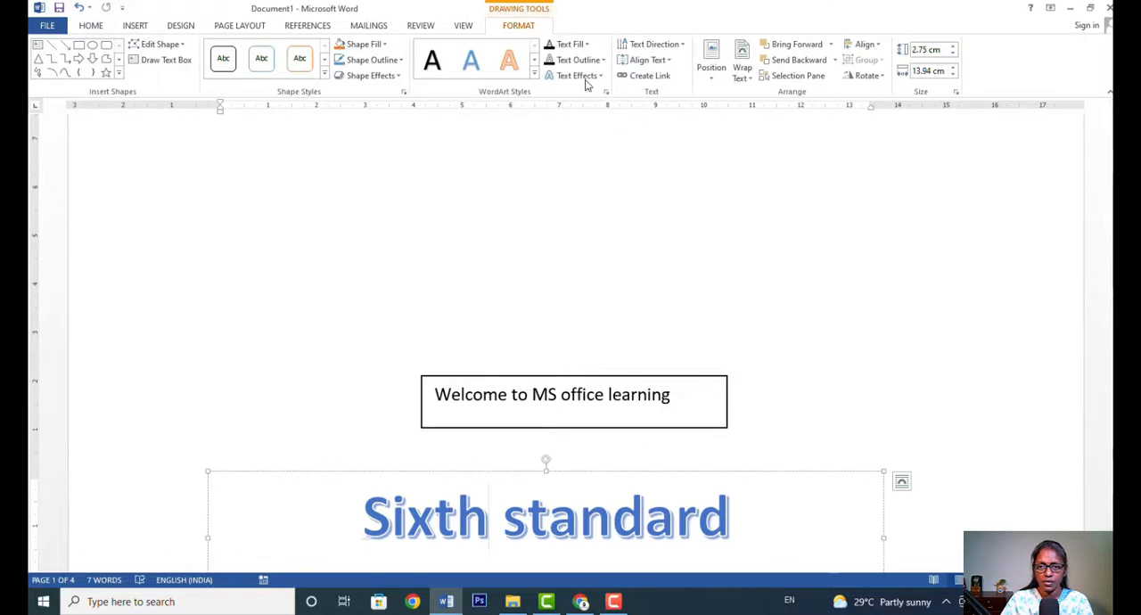
left_click(135, 26)
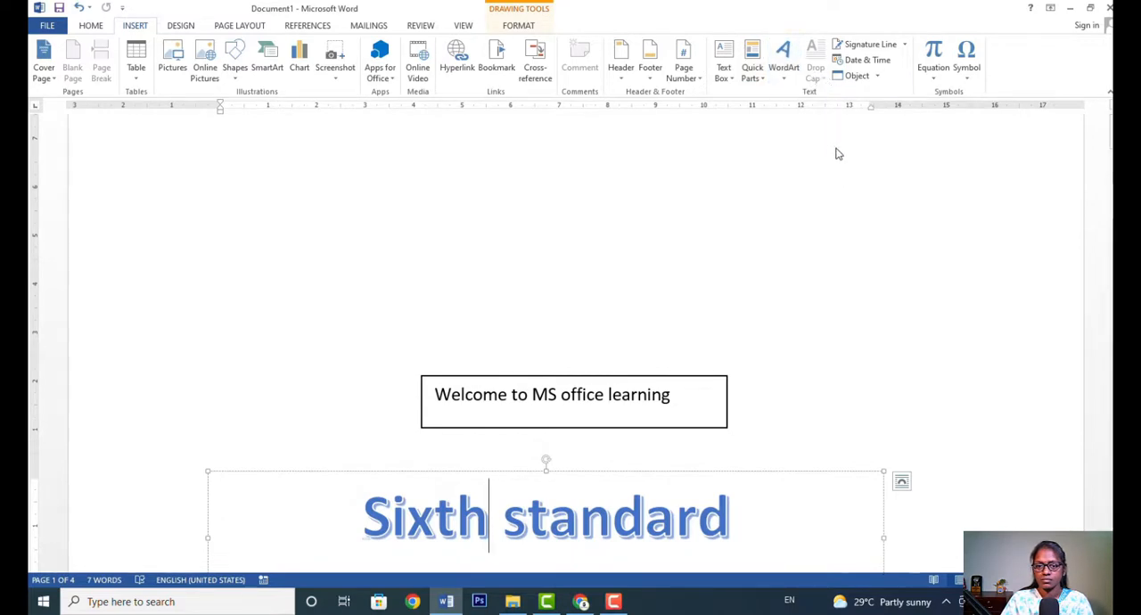
left_click(864, 276)
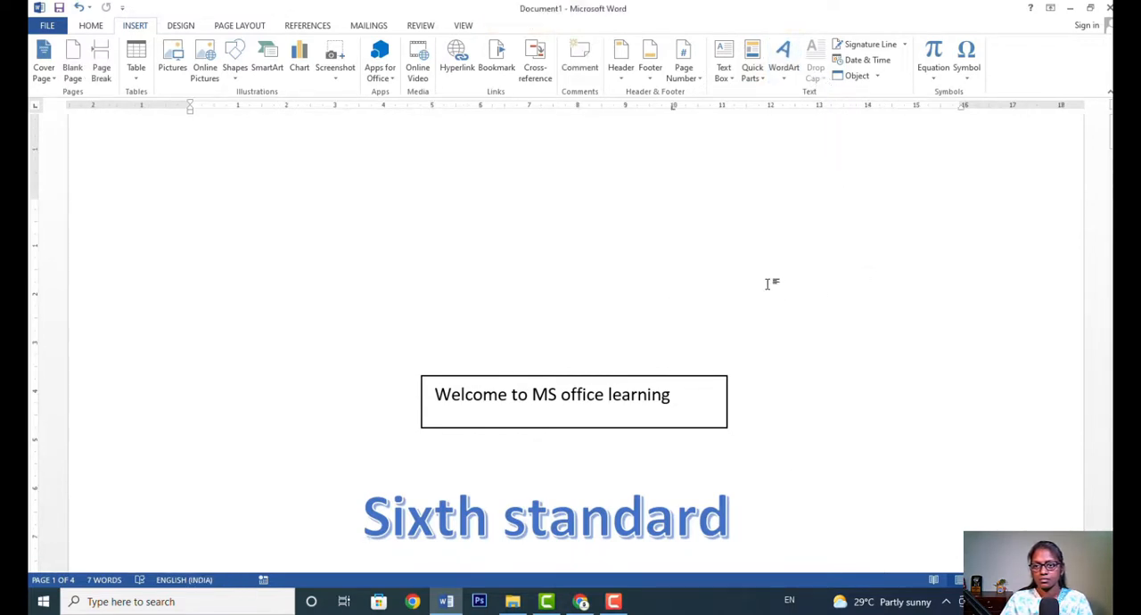
left_click(864, 59)
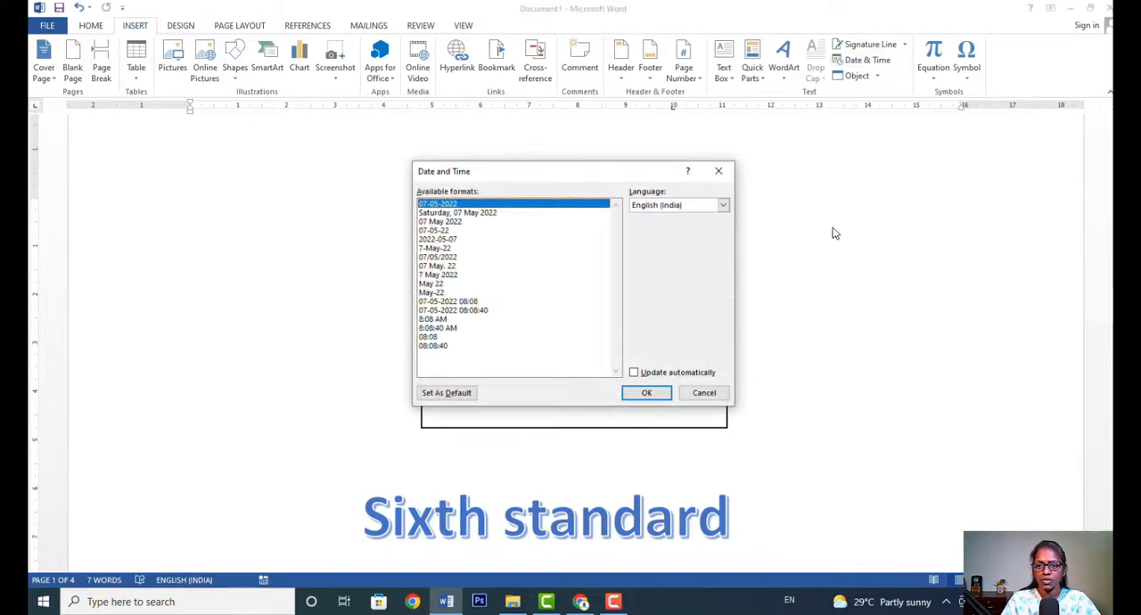
left_click(435, 223)
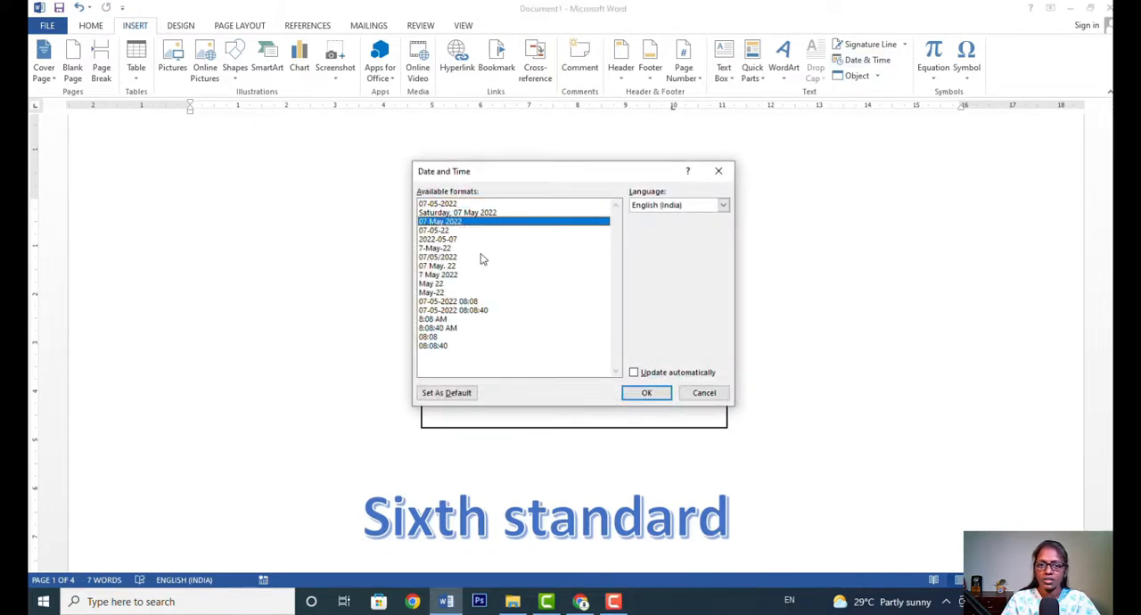
left_click(646, 393)
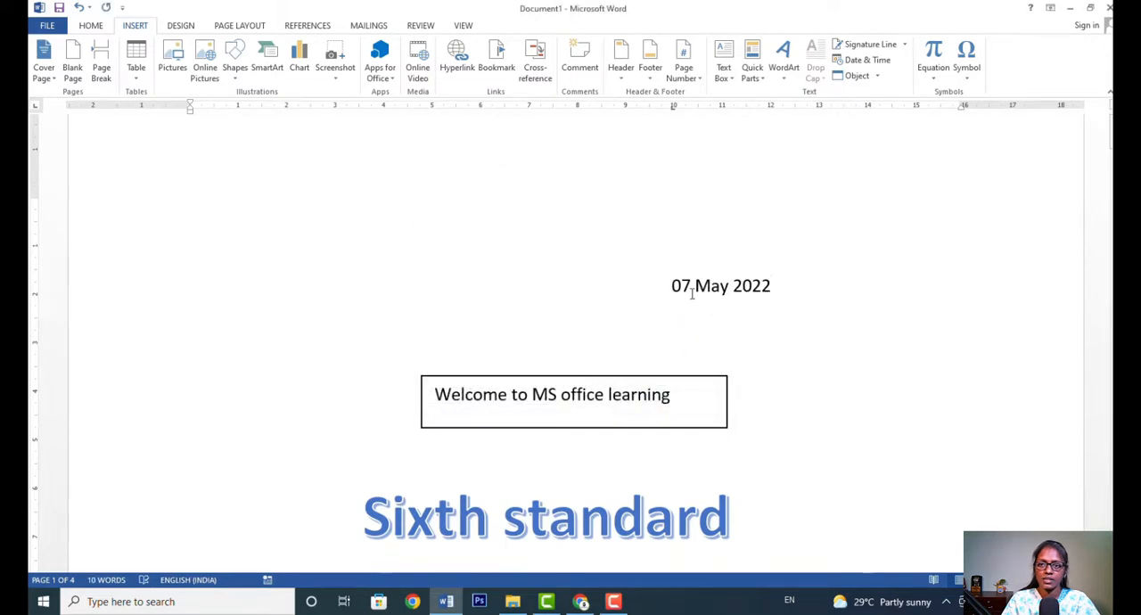
Insert the built-in Quadratic Formula equation right after the date and set it to Professional form.
left_click(934, 79)
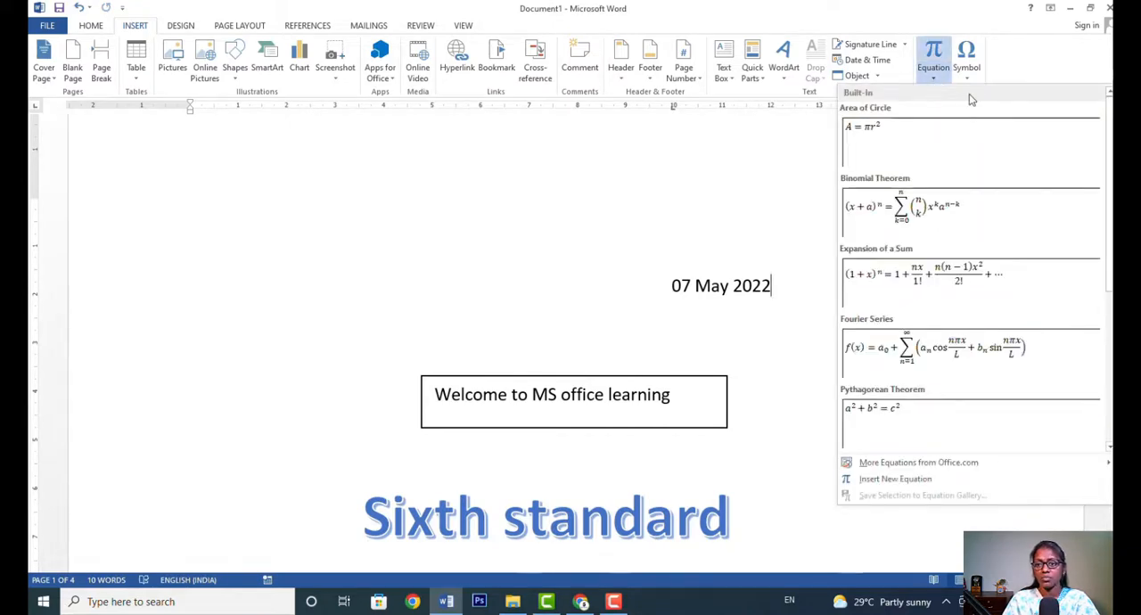
scroll(959, 289, "down", 3)
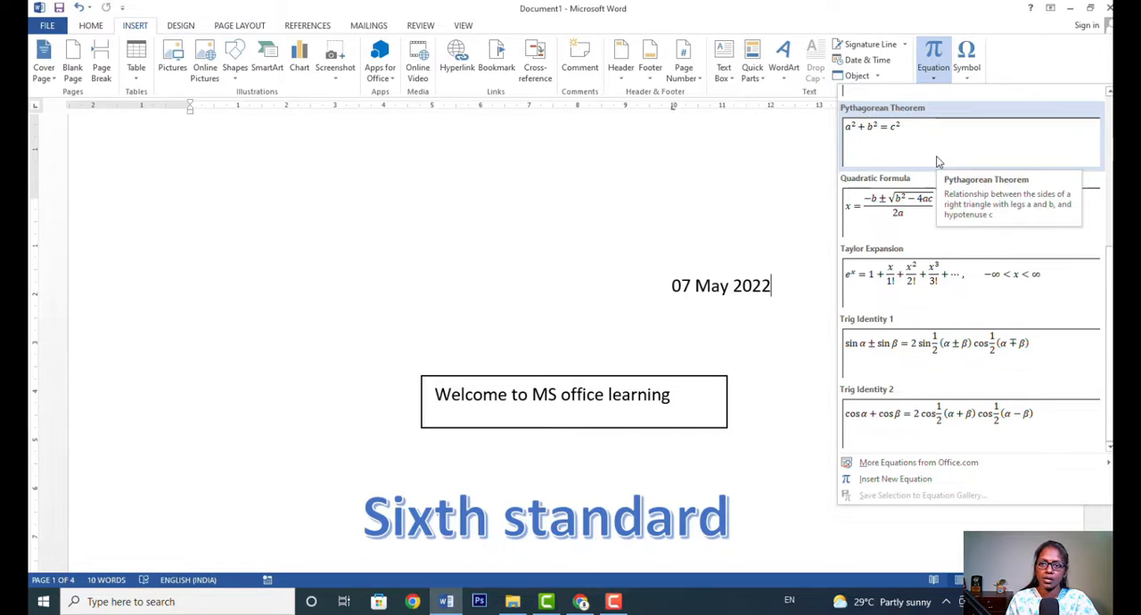
left_click(914, 212)
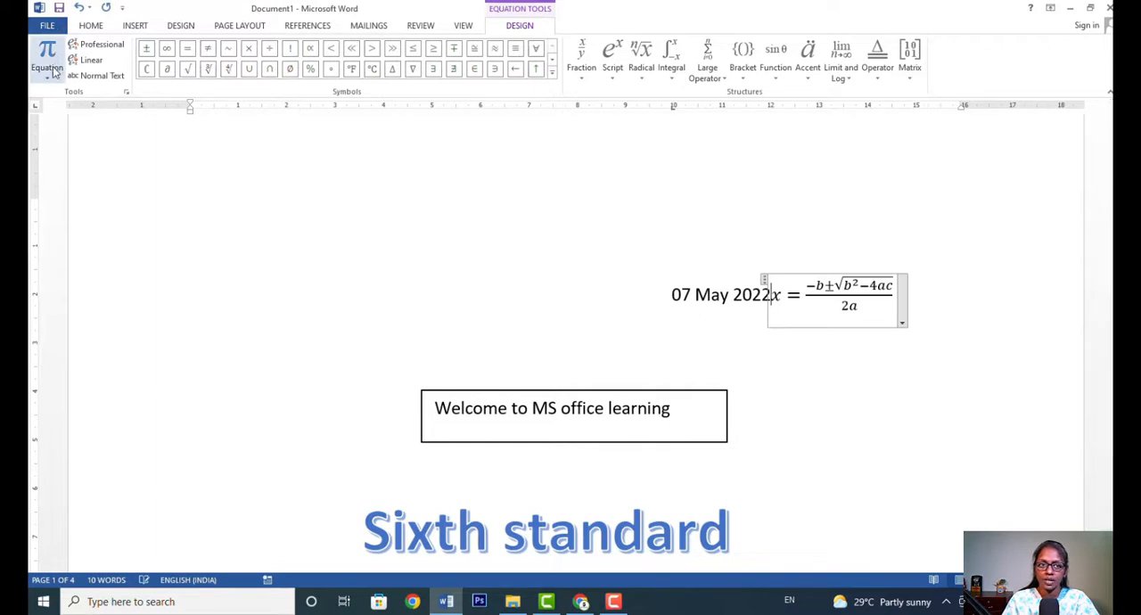
left_click(102, 45)
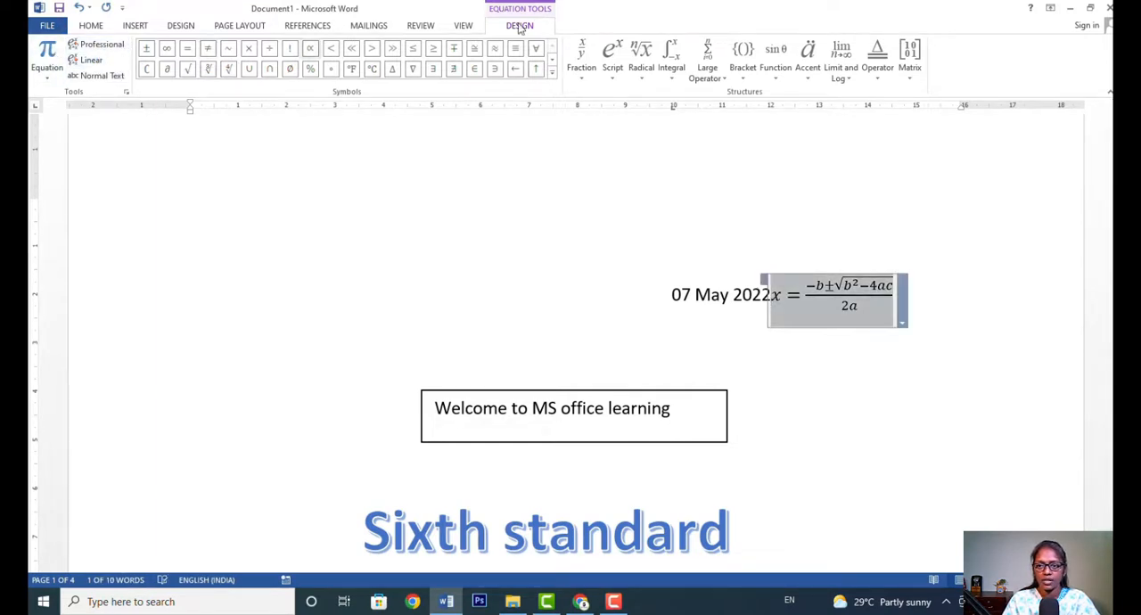
Look through the bracket, function and accent structures, and wrap the quadratic formula in an empty matrix of two rows and three columns.
left_click(745, 78)
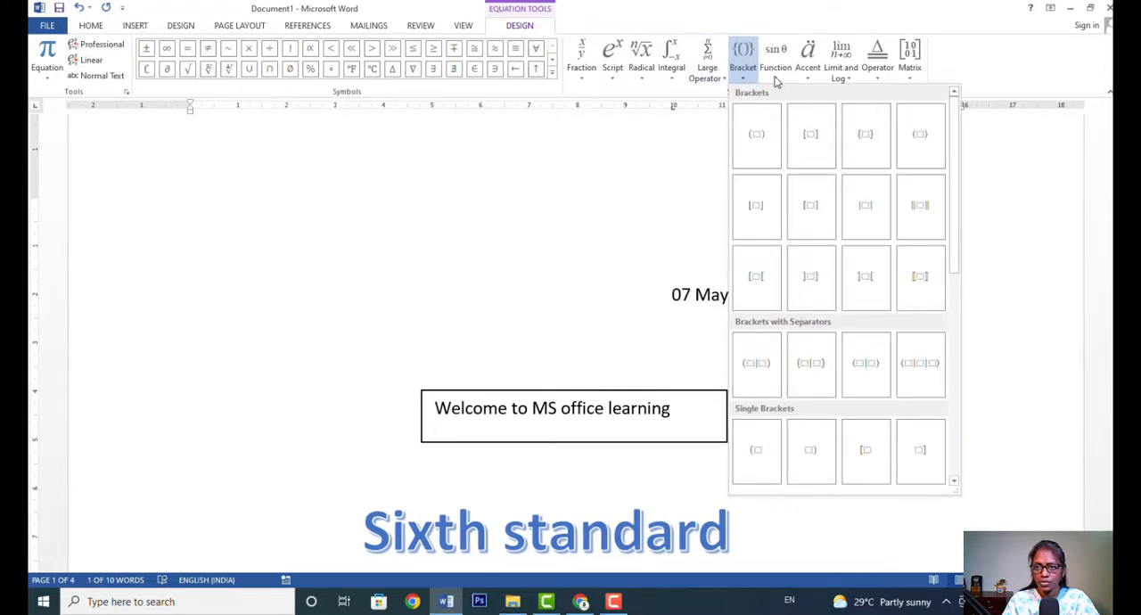
left_click(776, 78)
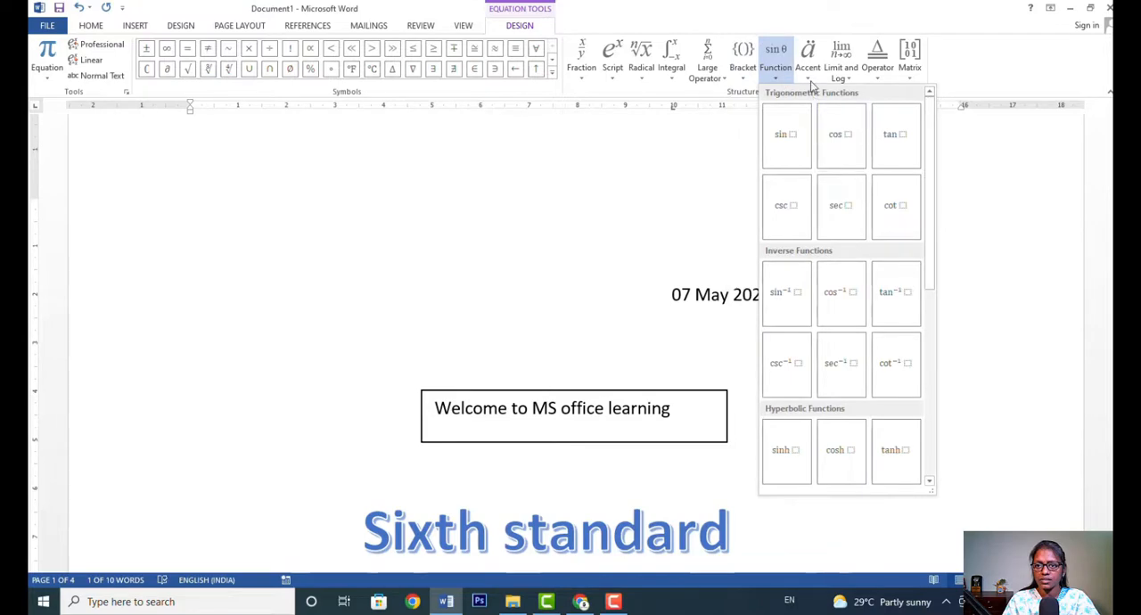
left_click(810, 78)
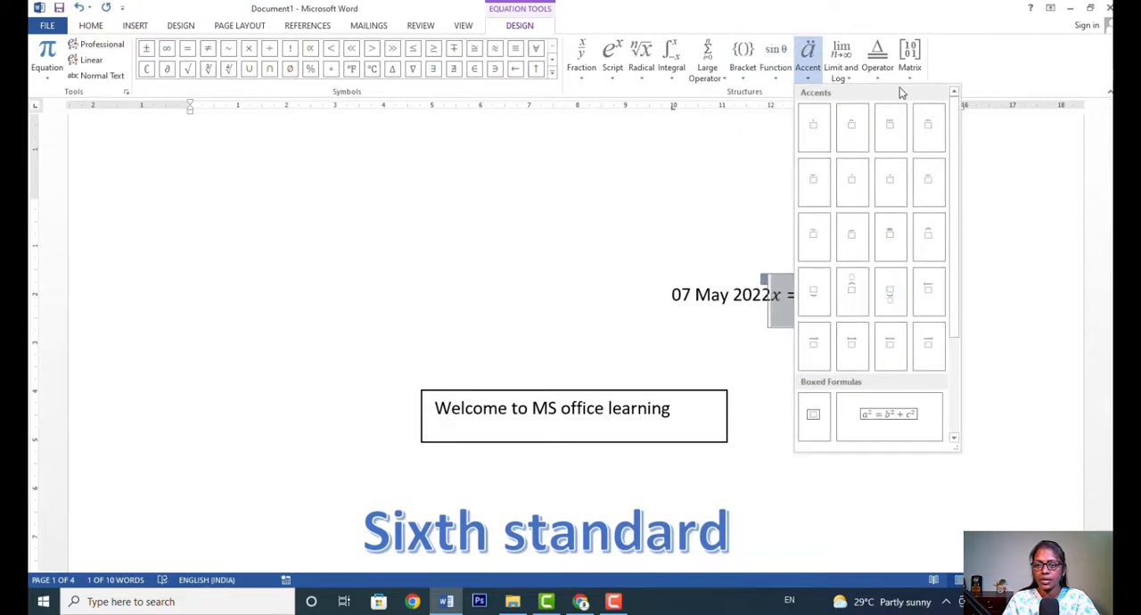
left_click(911, 82)
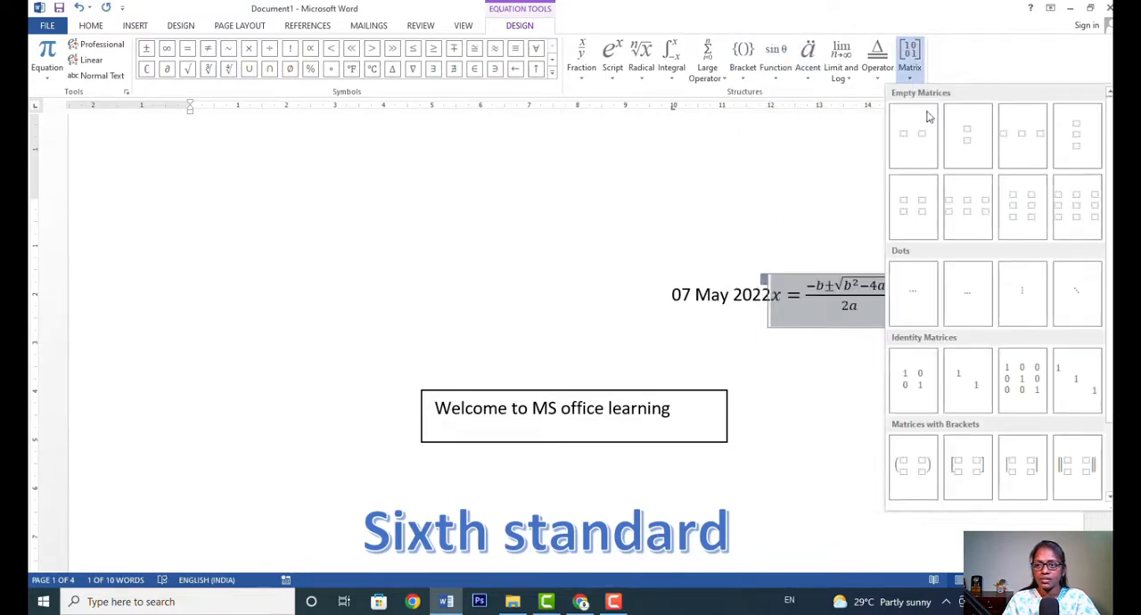
key("Escape")
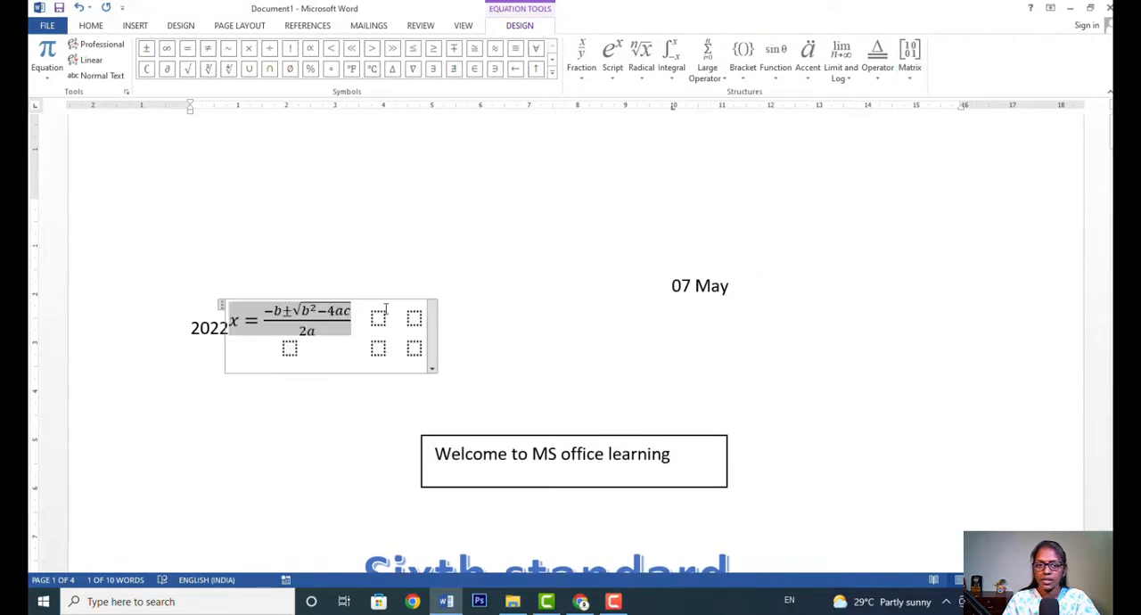
Fill the matrix's second and third columns with 3 and 4 in the first row and 5 and 6 in the second.
left_click(375, 321)
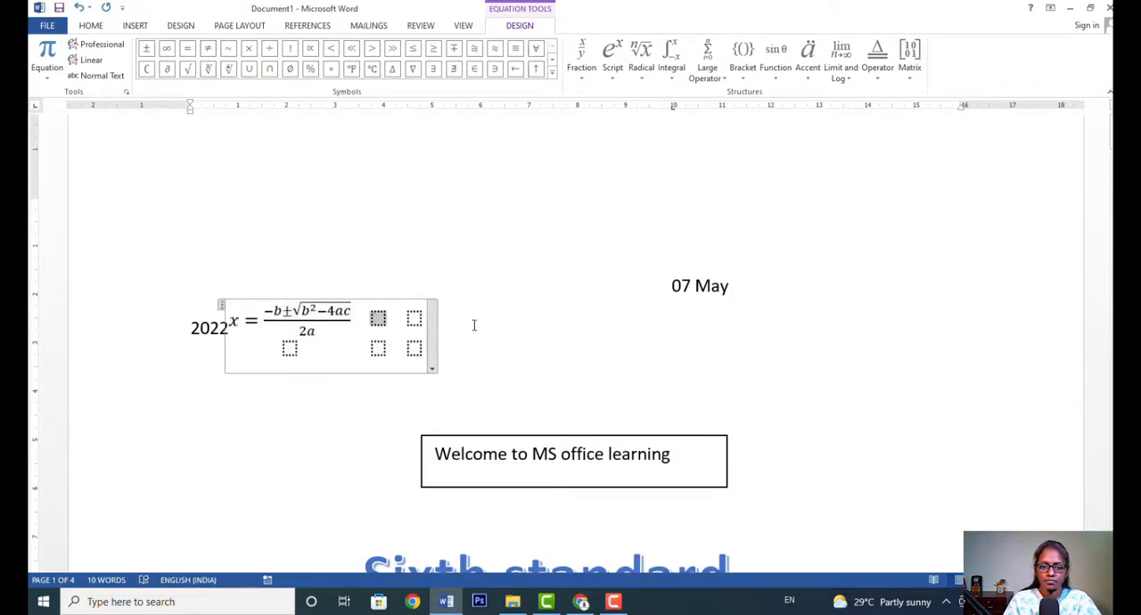
type("3")
left_click(417, 319)
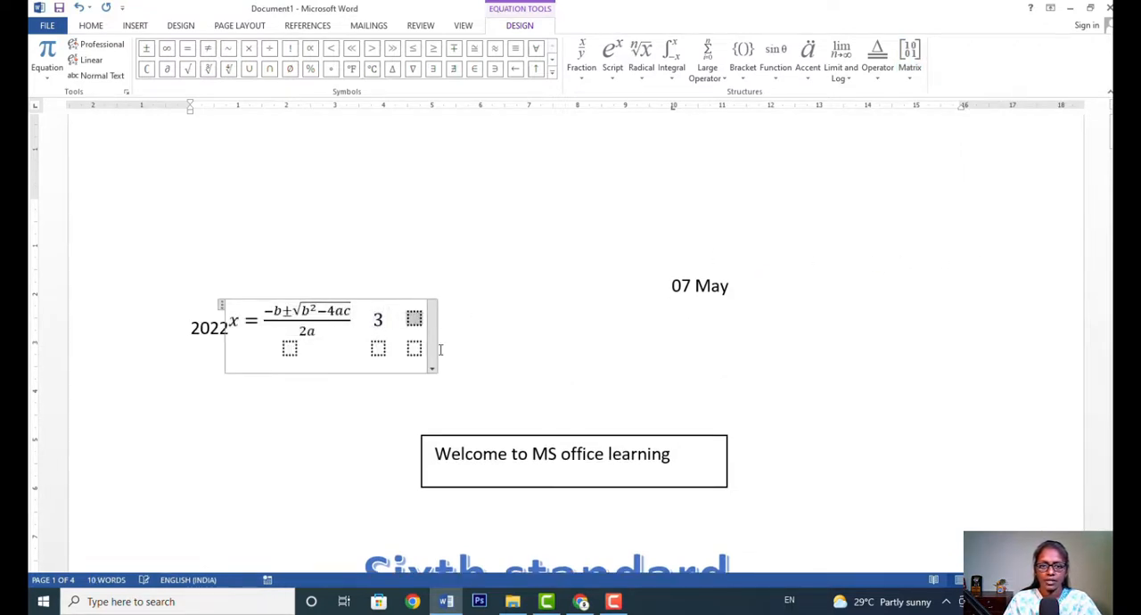
type("4")
left_click(383, 350)
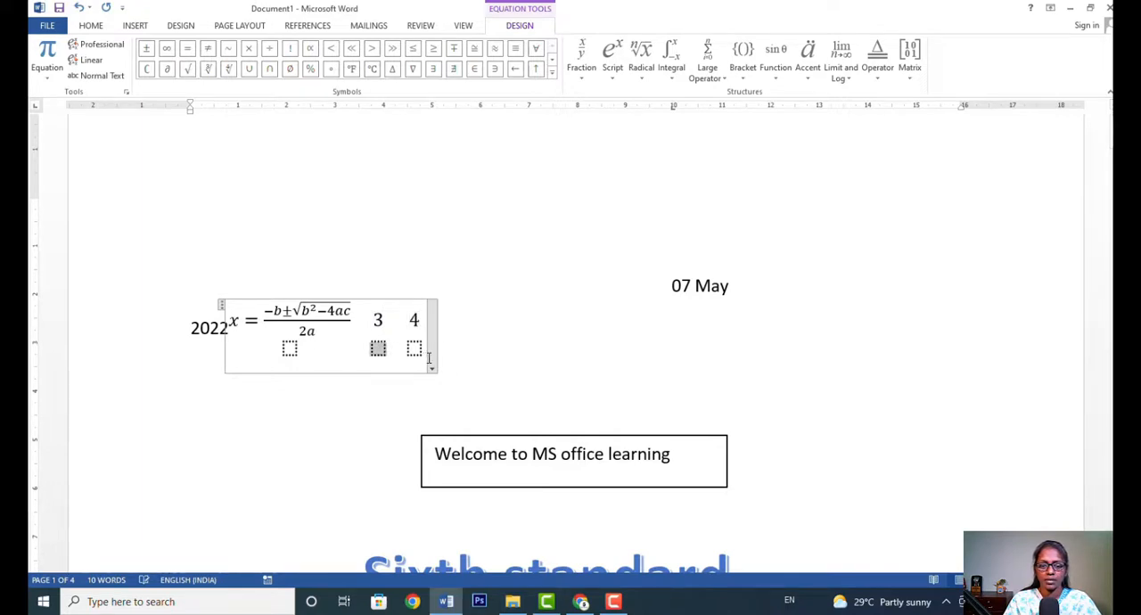
type("5")
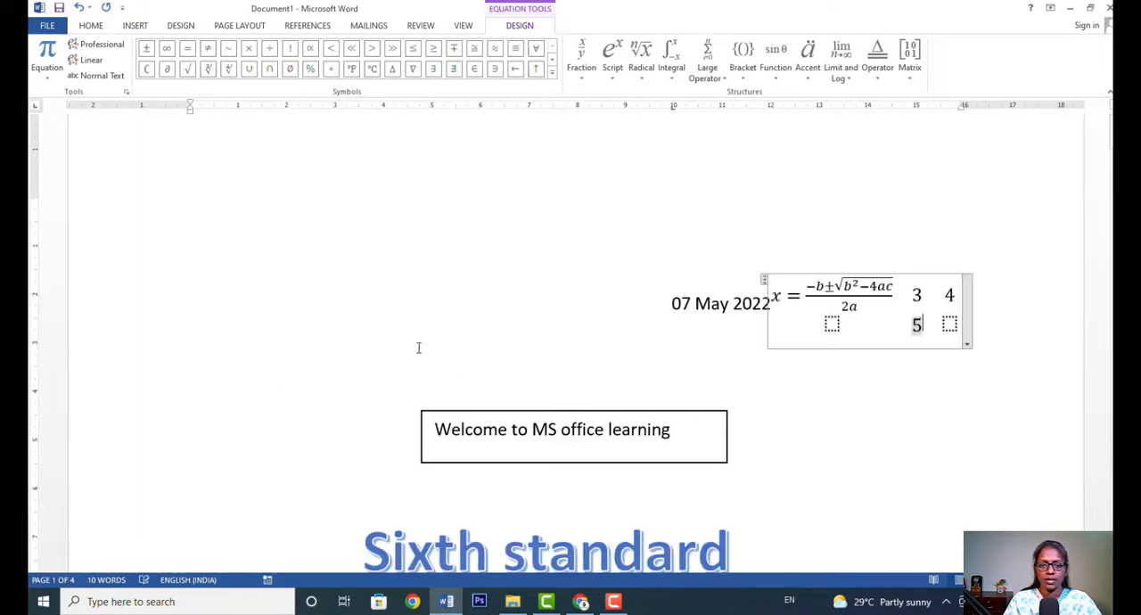
left_click(950, 324)
type("6")
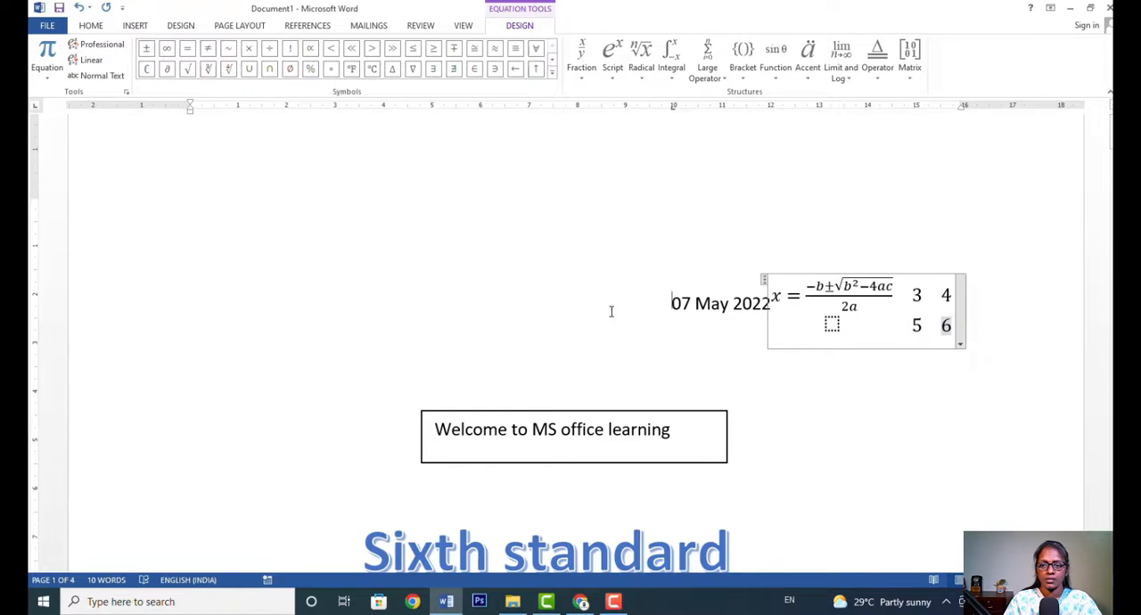
Insert the infinity symbol (∞) after the empty equation placeholder below the binomial theorem.
scroll(858, 487, "down", 10)
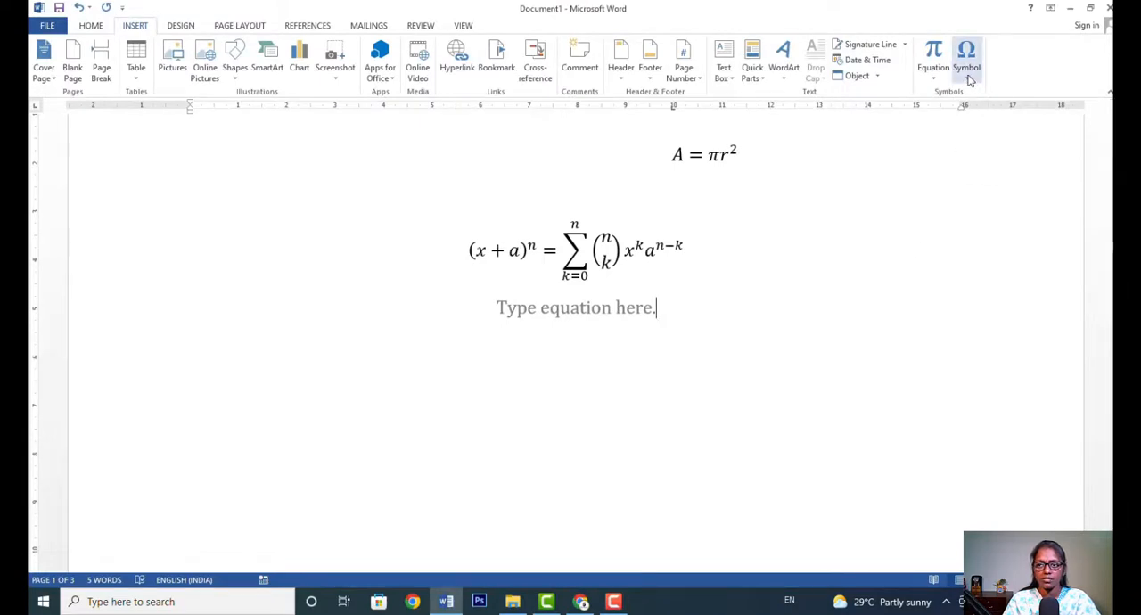
left_click(967, 79)
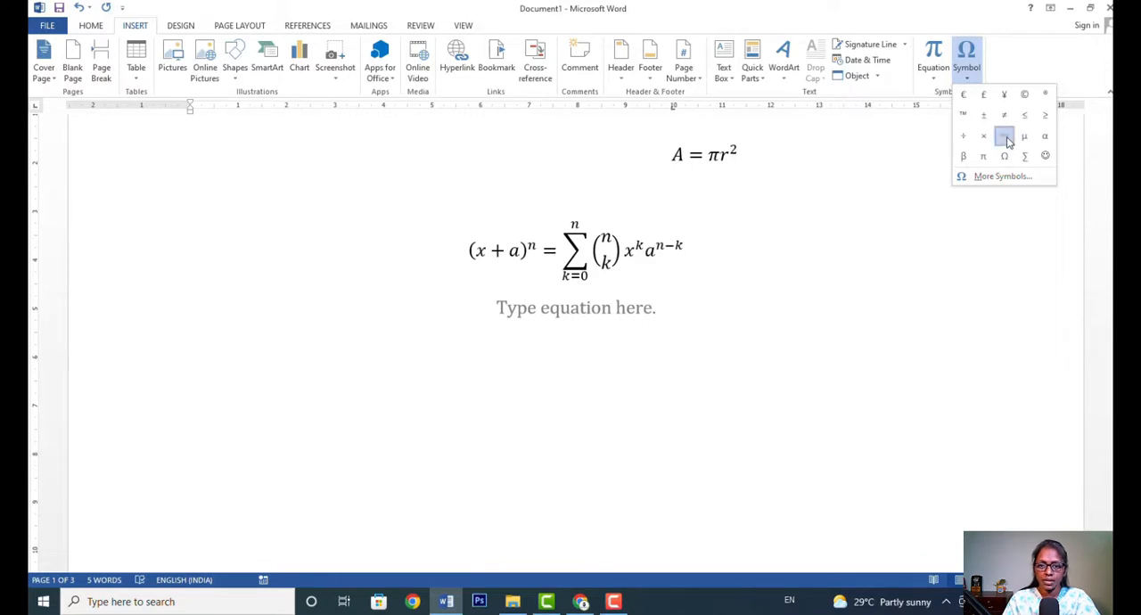
left_click(1005, 138)
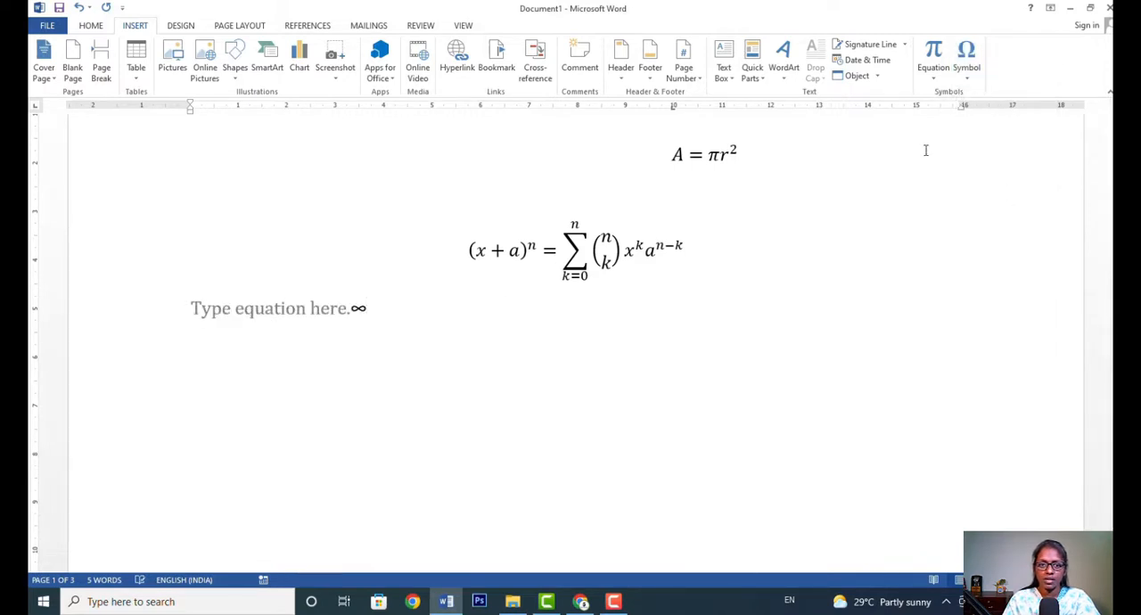
Select the empty equation placeholder in front of the infinity symbol.
left_click(350, 317)
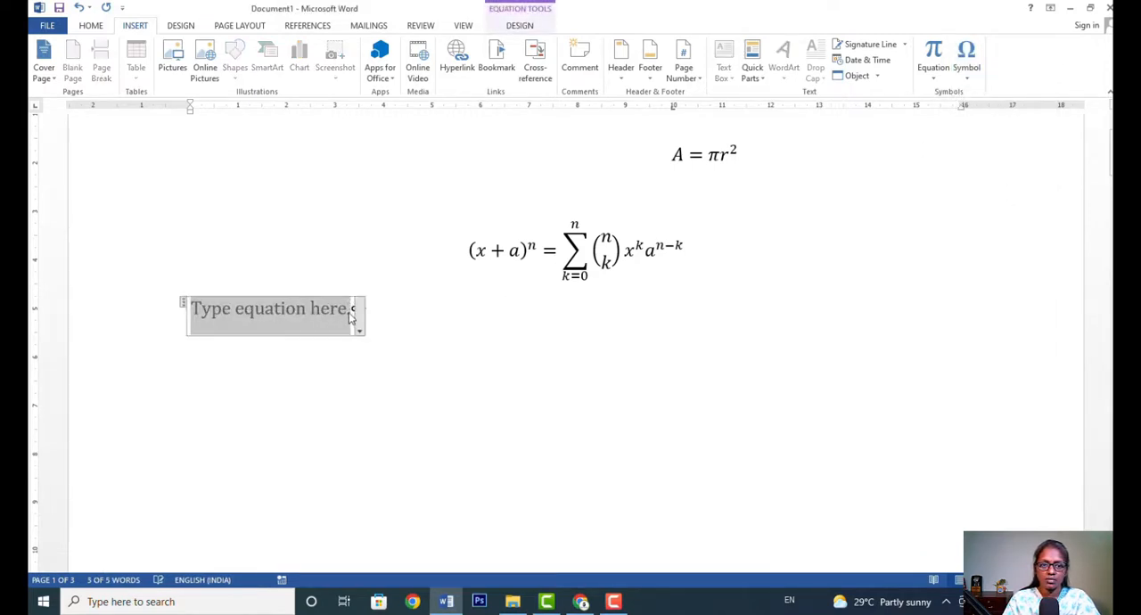
left_click(381, 325)
left_click(349, 315)
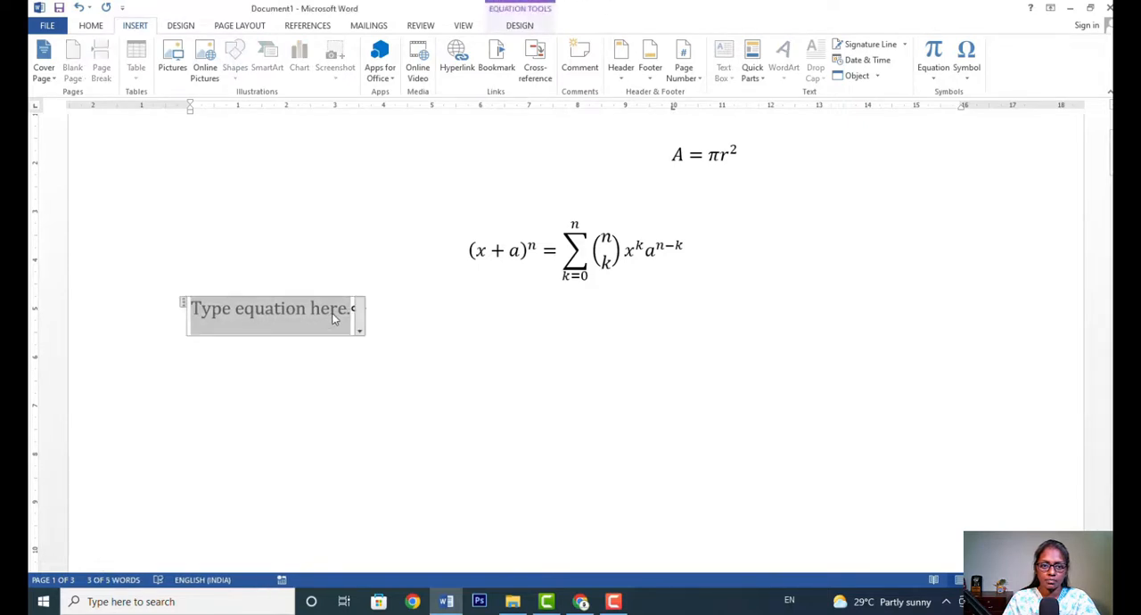